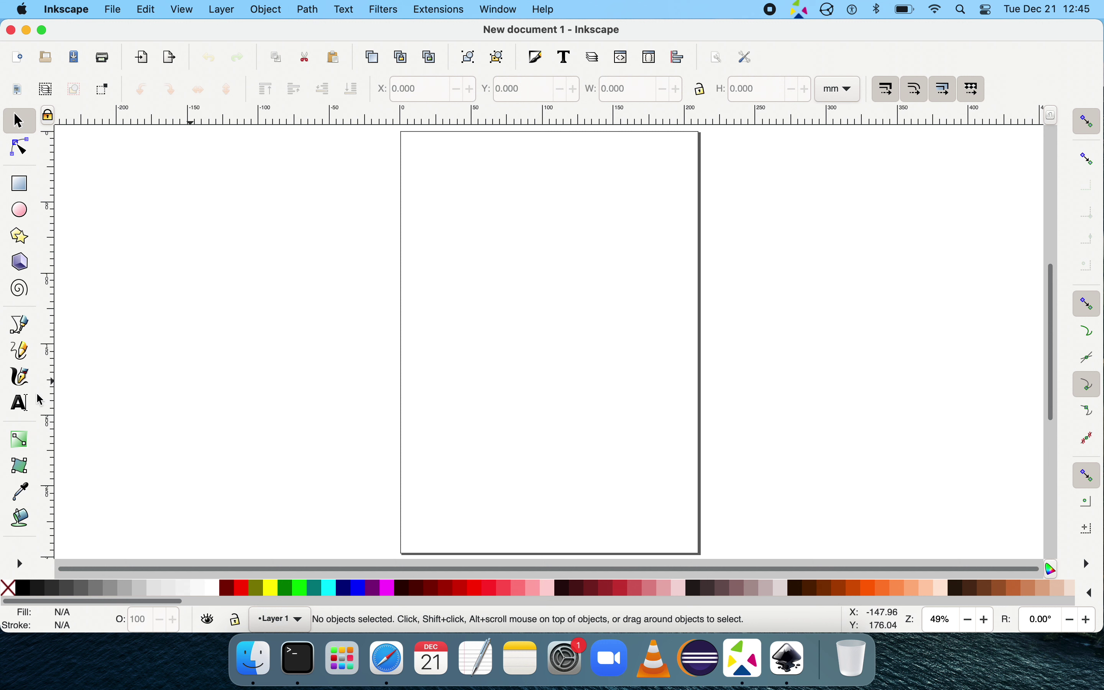
Activate the Text tool, ready with sans-serif Normal at 30 pt
click(20, 402)
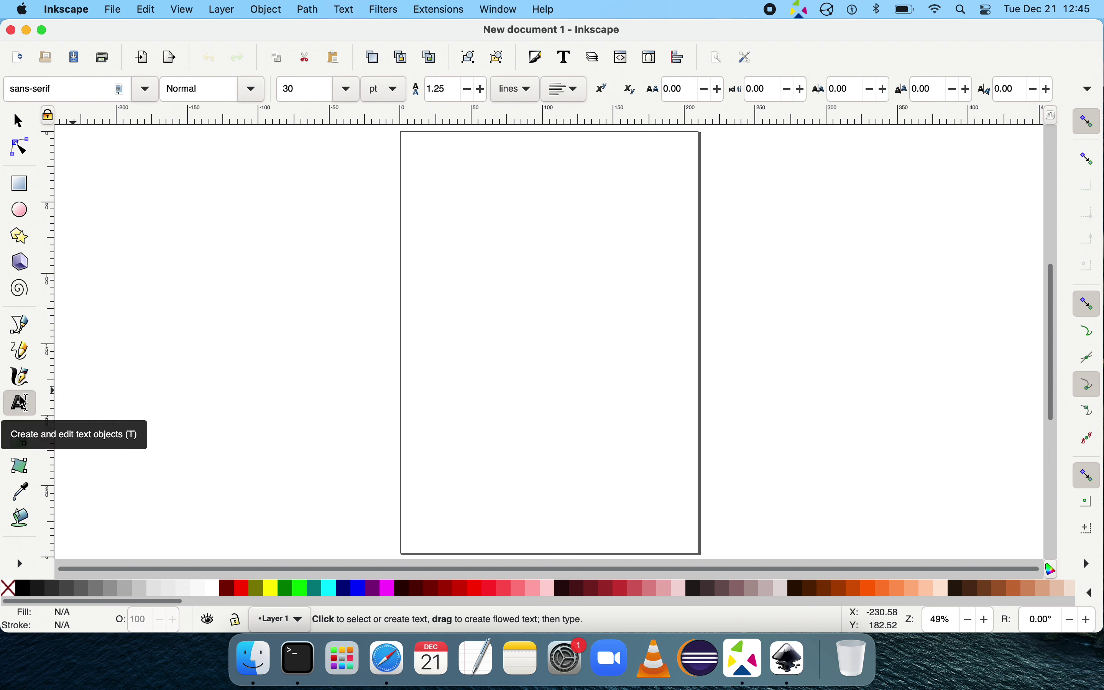
Type 'Hello' in a text frame near the top of the page and show the Objects panel
drag(456, 235, 588, 287)
text(He)
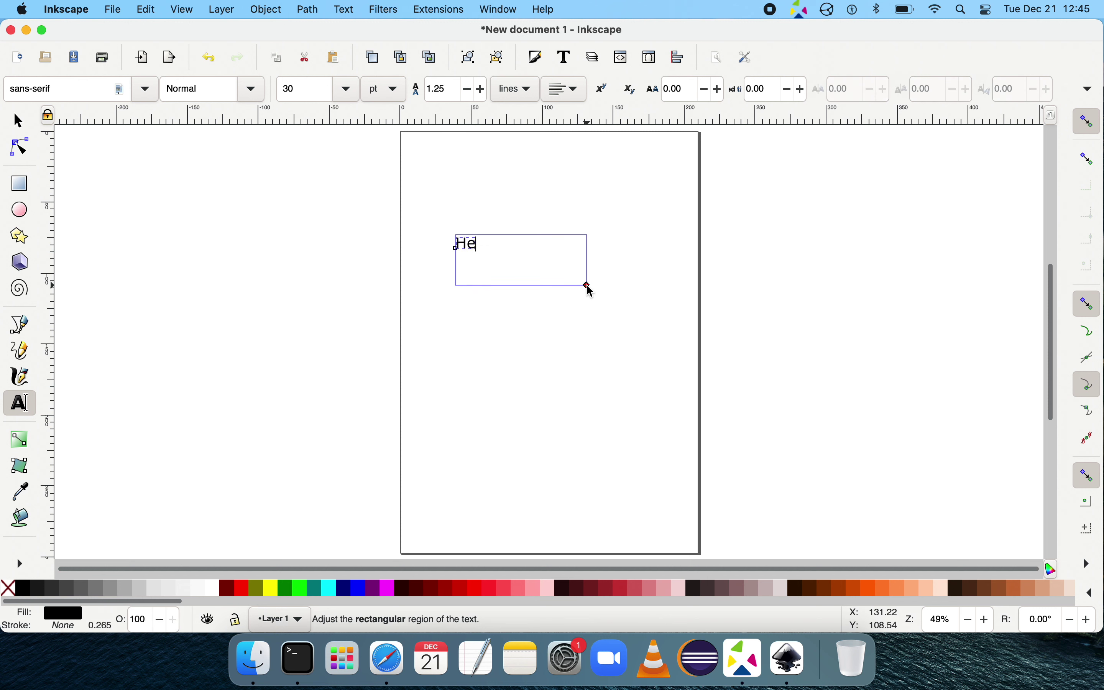
text(llo)
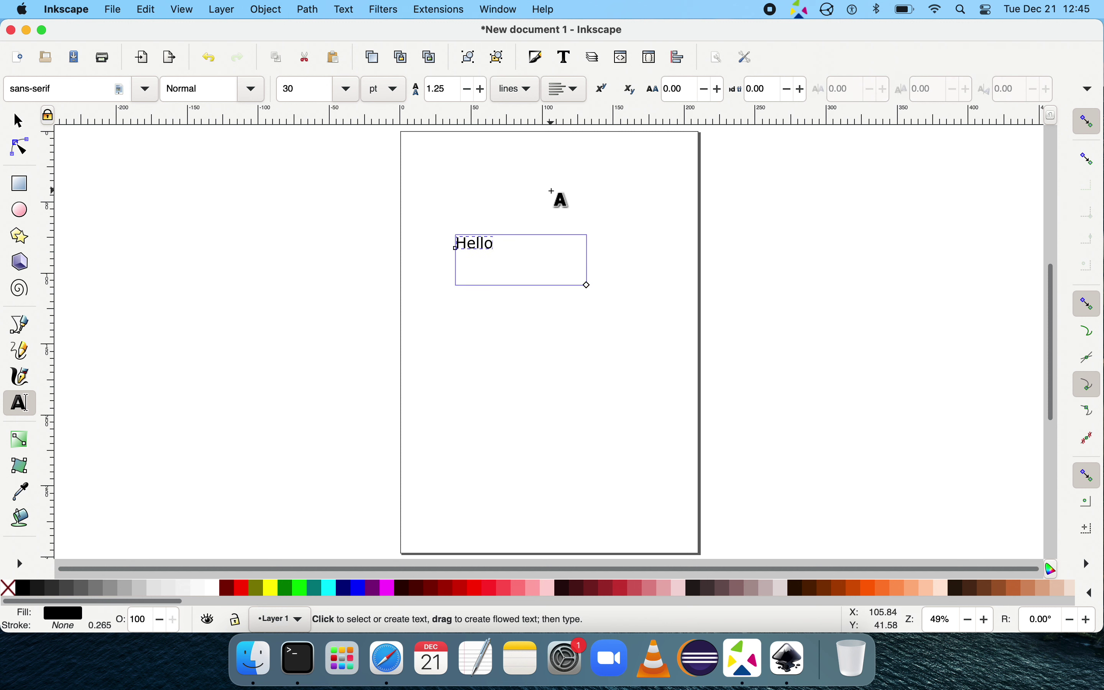
click(19, 121)
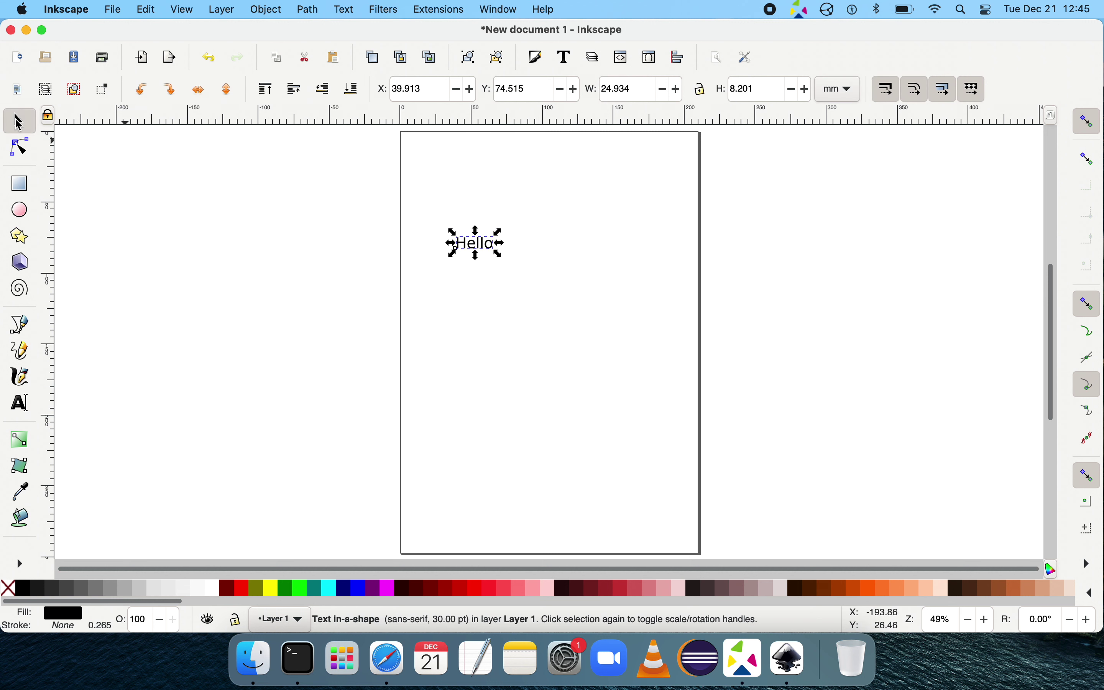
click(277, 7)
click(276, 32)
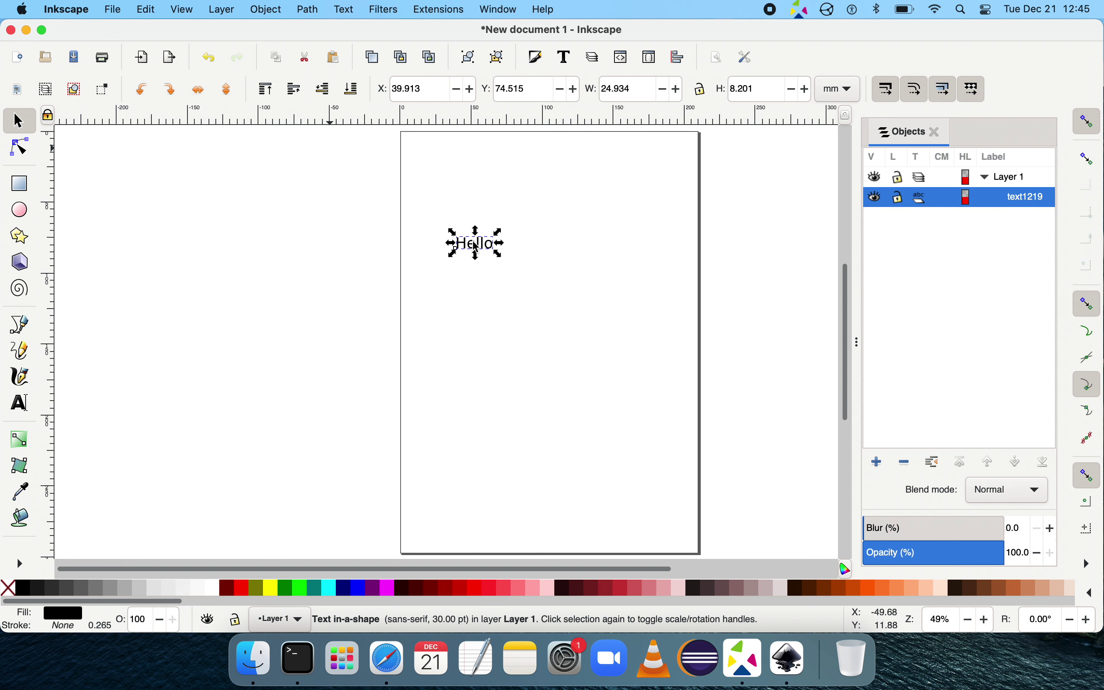
Set Hello in Arial Rounded MT Bold at 72 pt via Text and Font, then deselect it
click(347, 10)
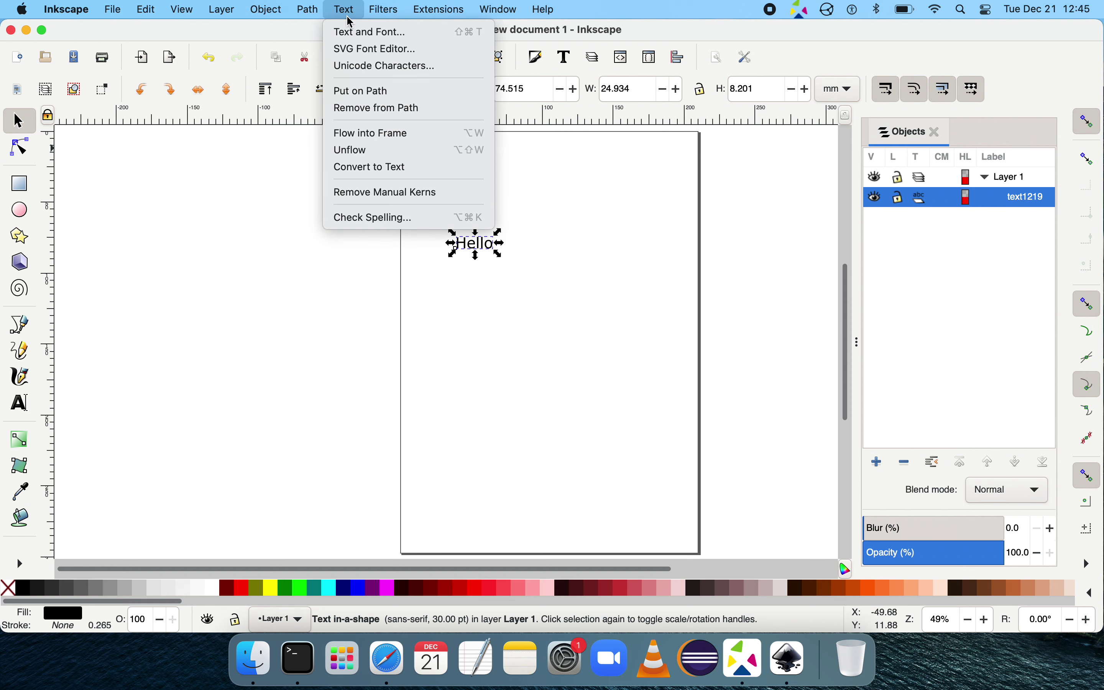
click(352, 31)
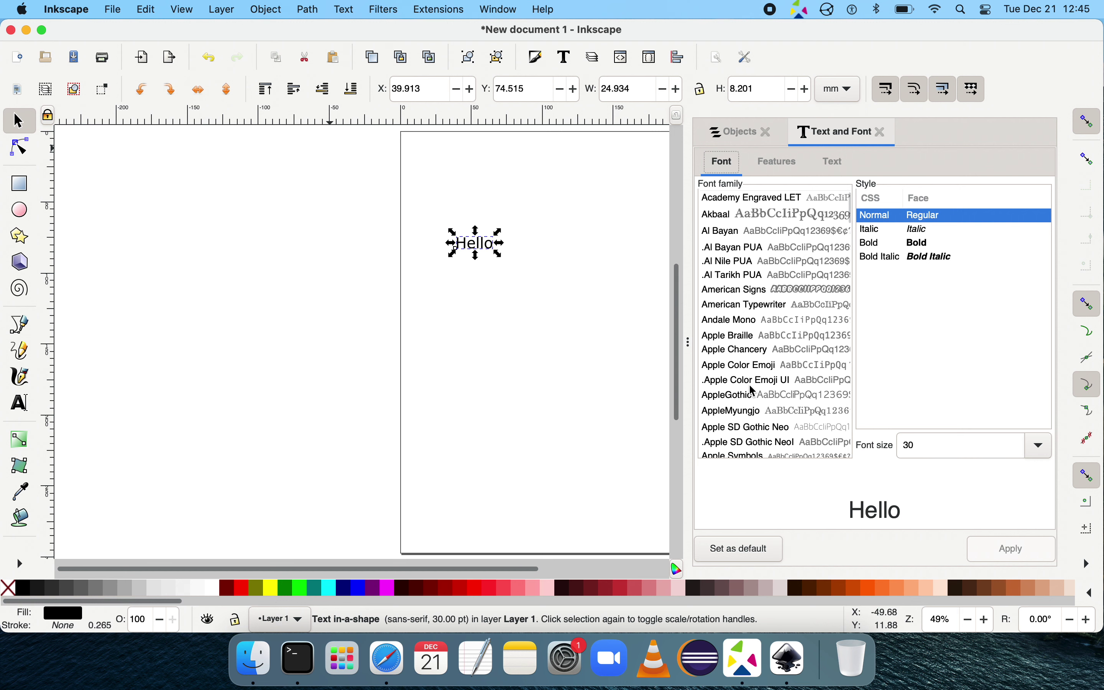
scroll(753, 391, down, 5)
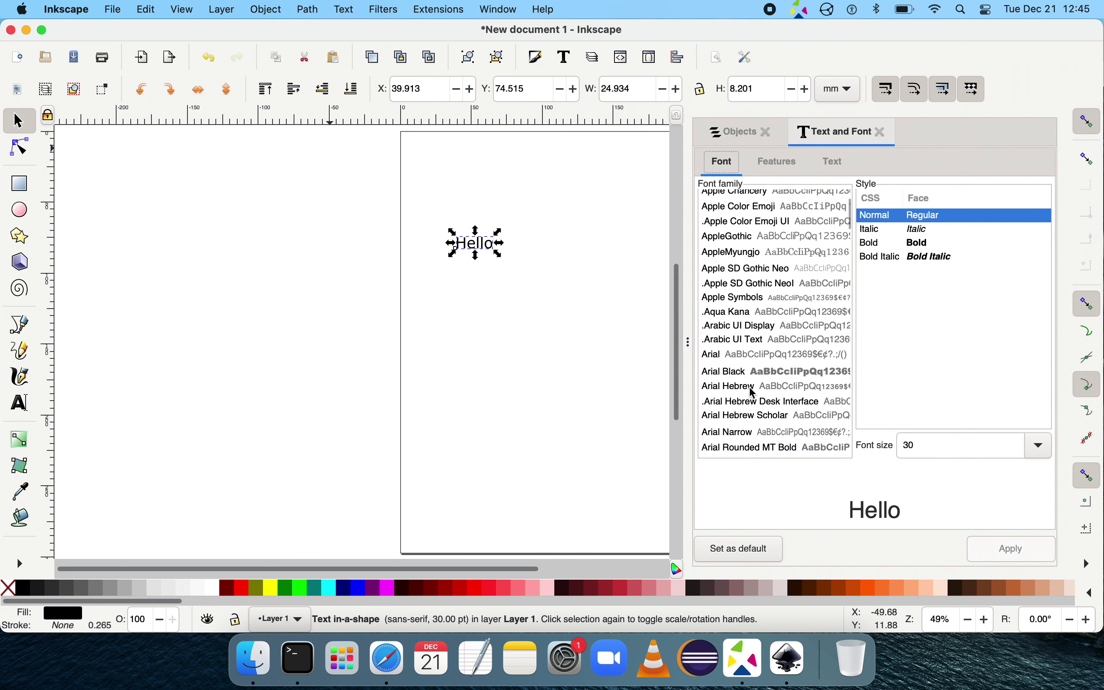
scroll(750, 386, down, 5)
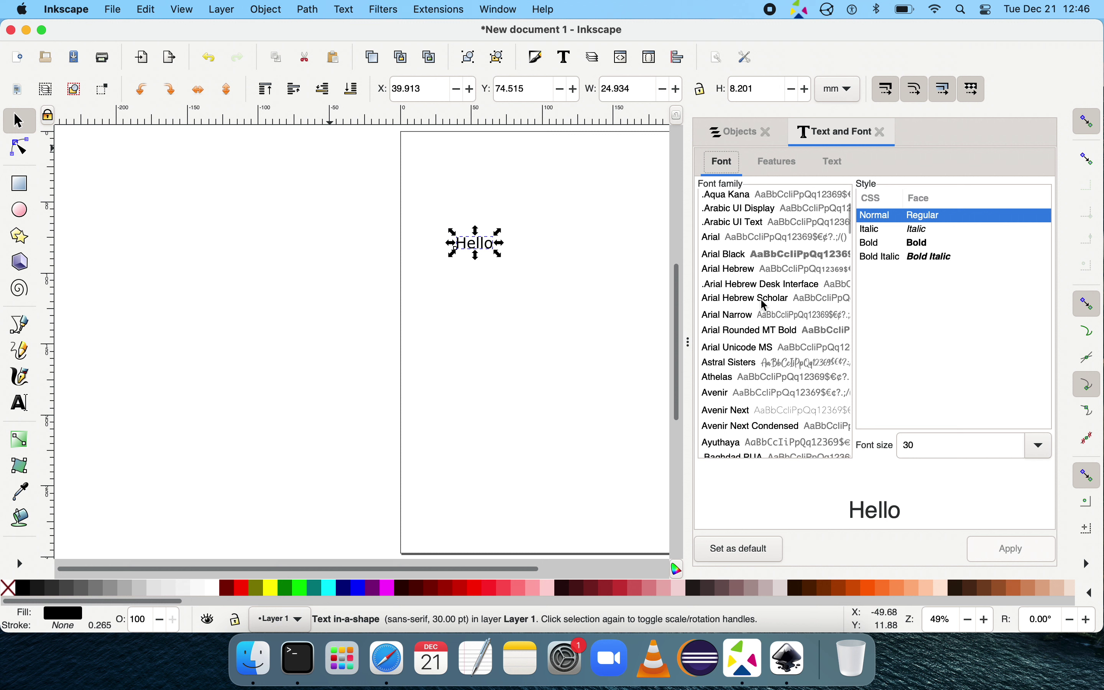
click(761, 334)
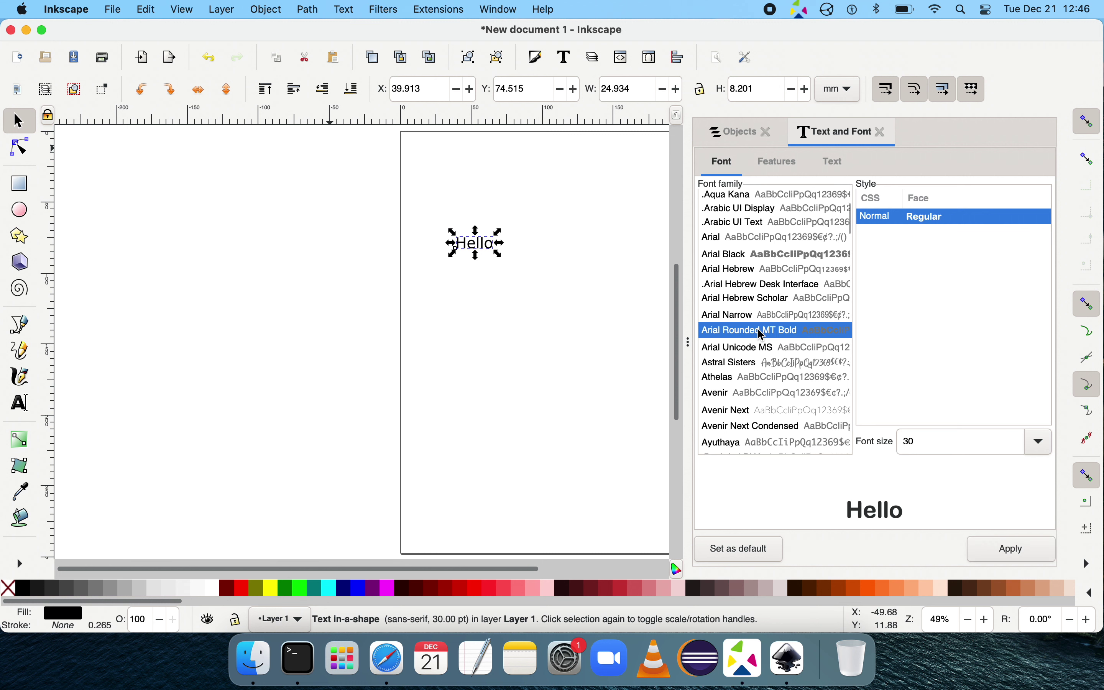
click(1041, 442)
click(962, 604)
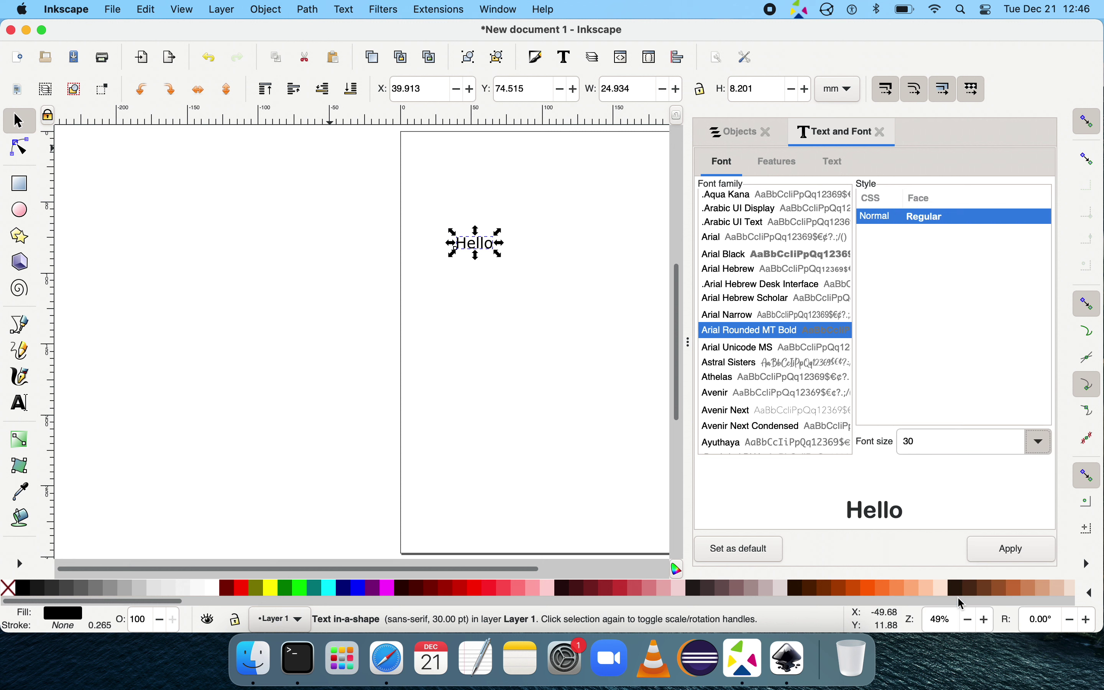
click(1015, 549)
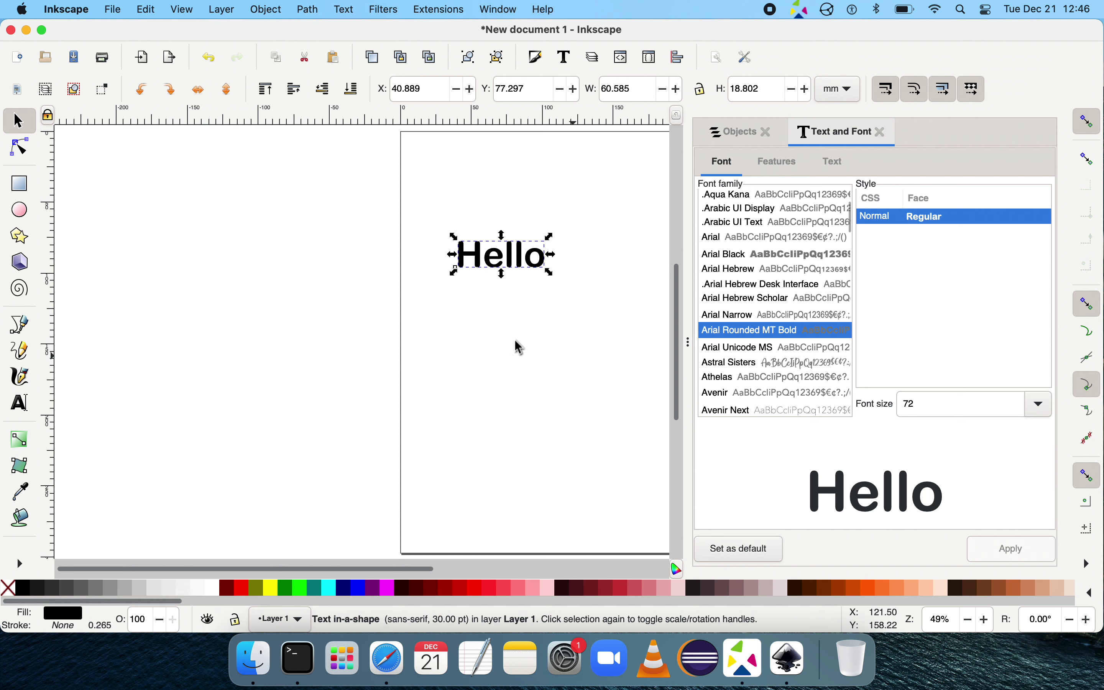
click(537, 331)
Zoom in on Hello and select text1219 in the Objects panel
scroll(537, 331, left, 3)
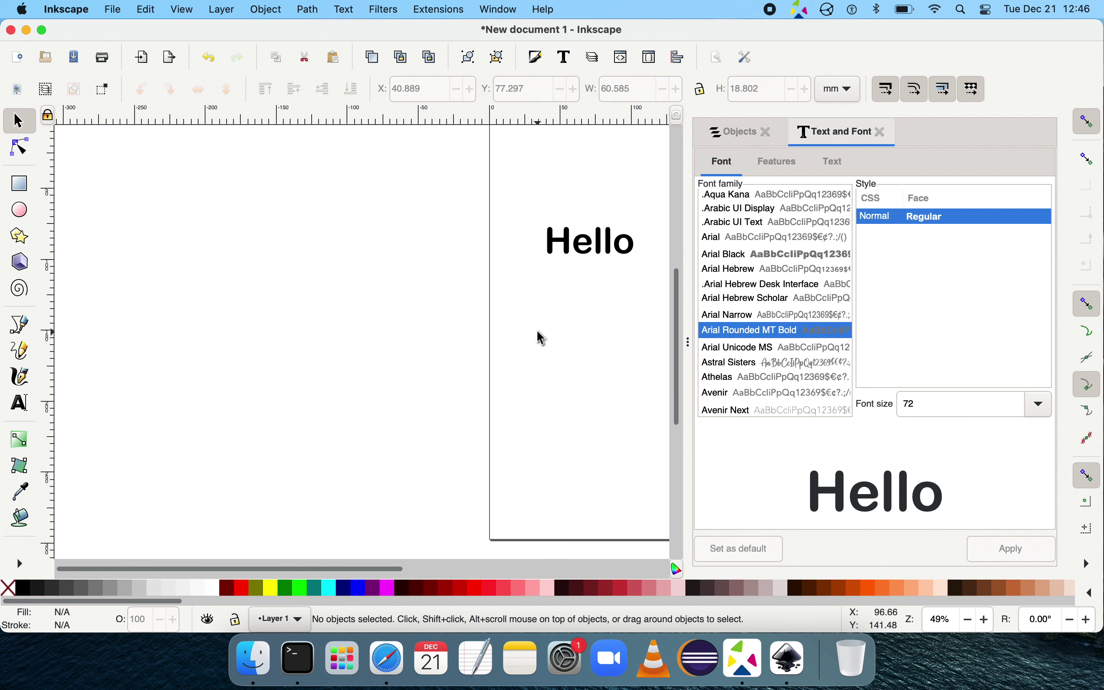
scroll(537, 331, right, 6)
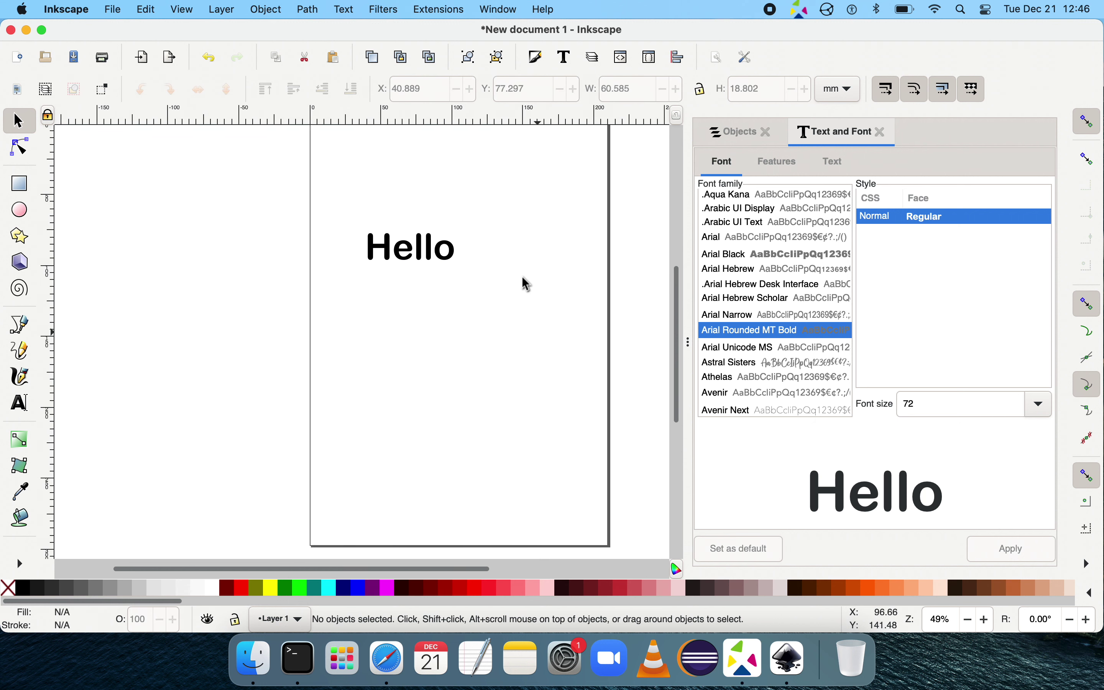
scroll(444, 246, up, 3)
scroll(445, 245, up, 4)
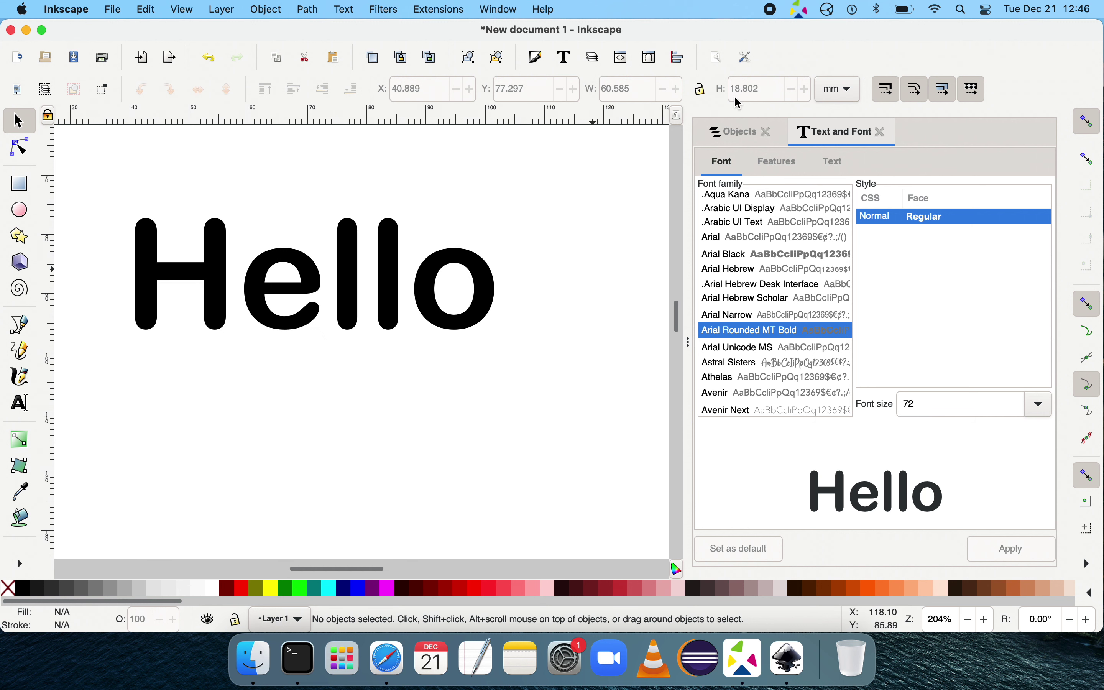
click(734, 131)
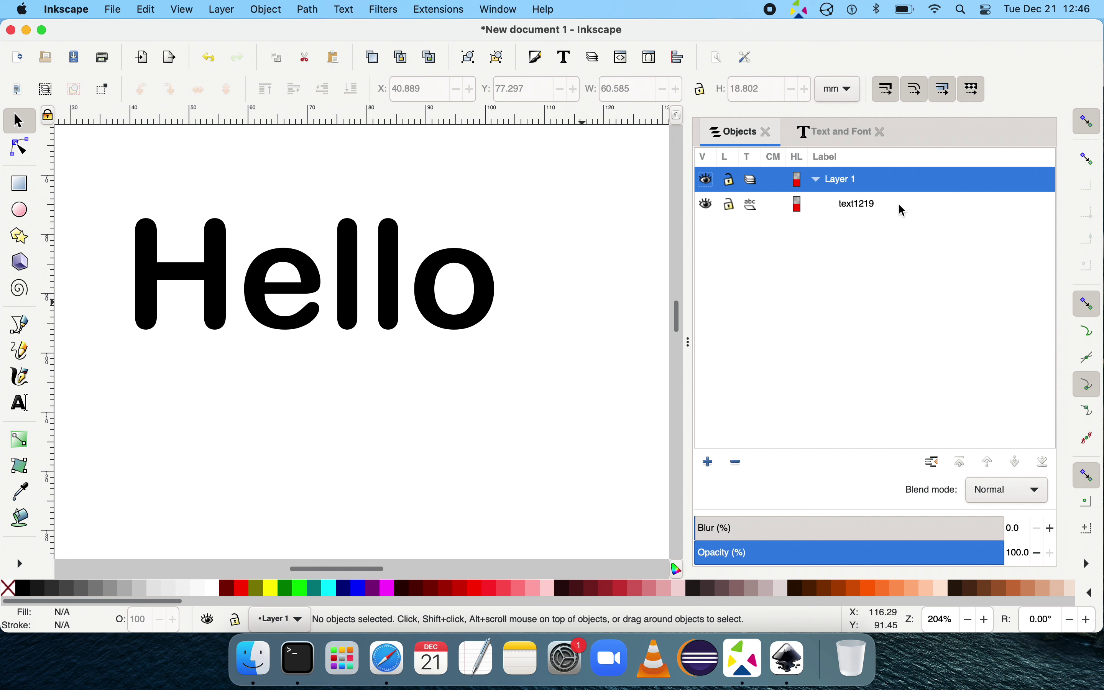
click(863, 207)
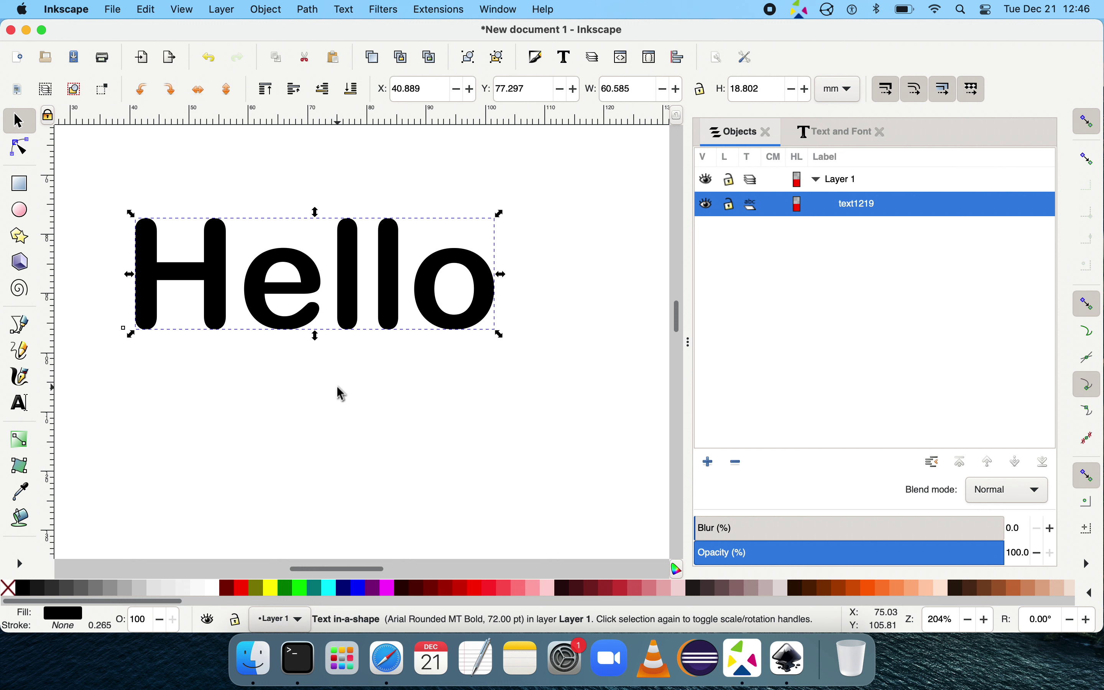
click(313, 14)
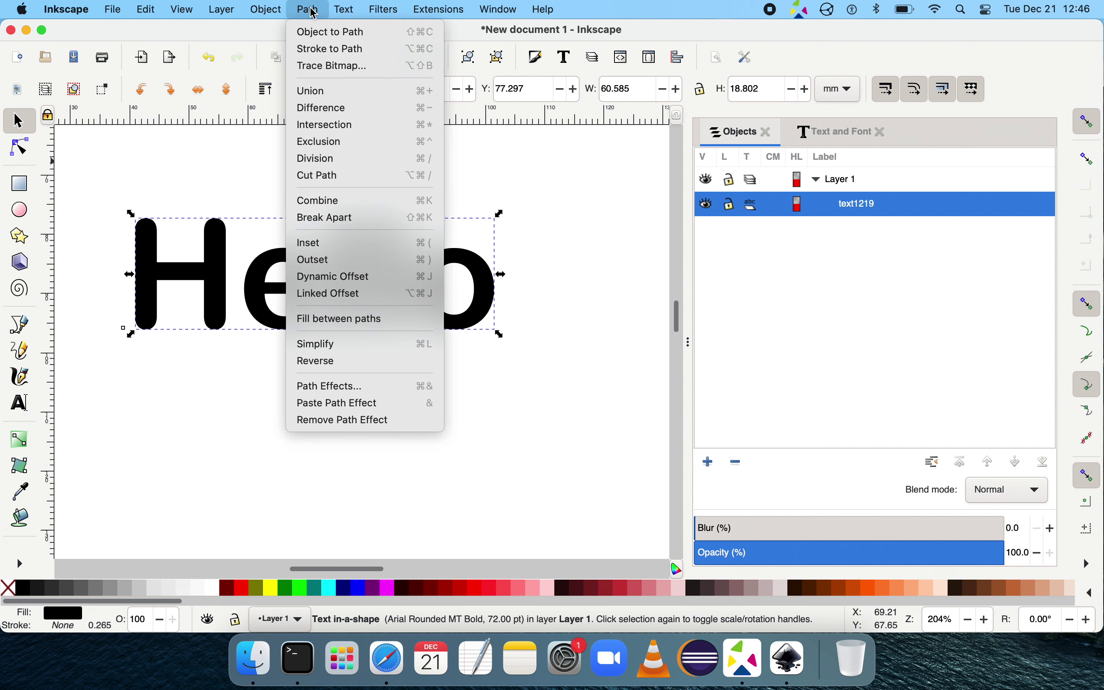
Convert Hello to paths and inspect the five letter paths inside the text1219 group
click(334, 36)
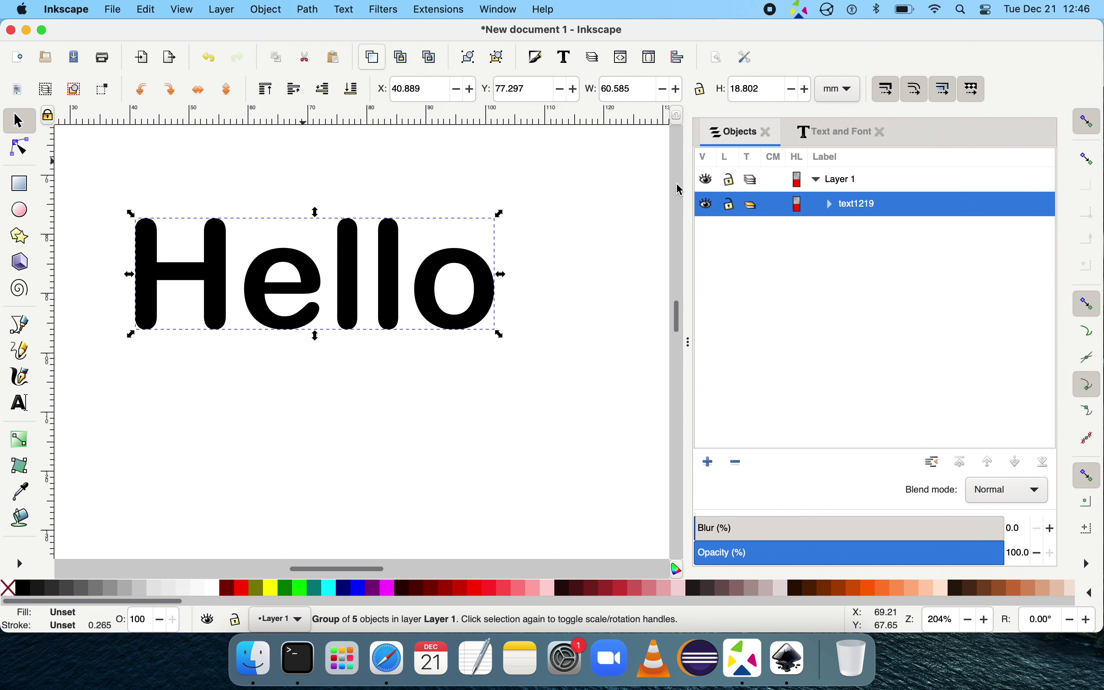
click(862, 184)
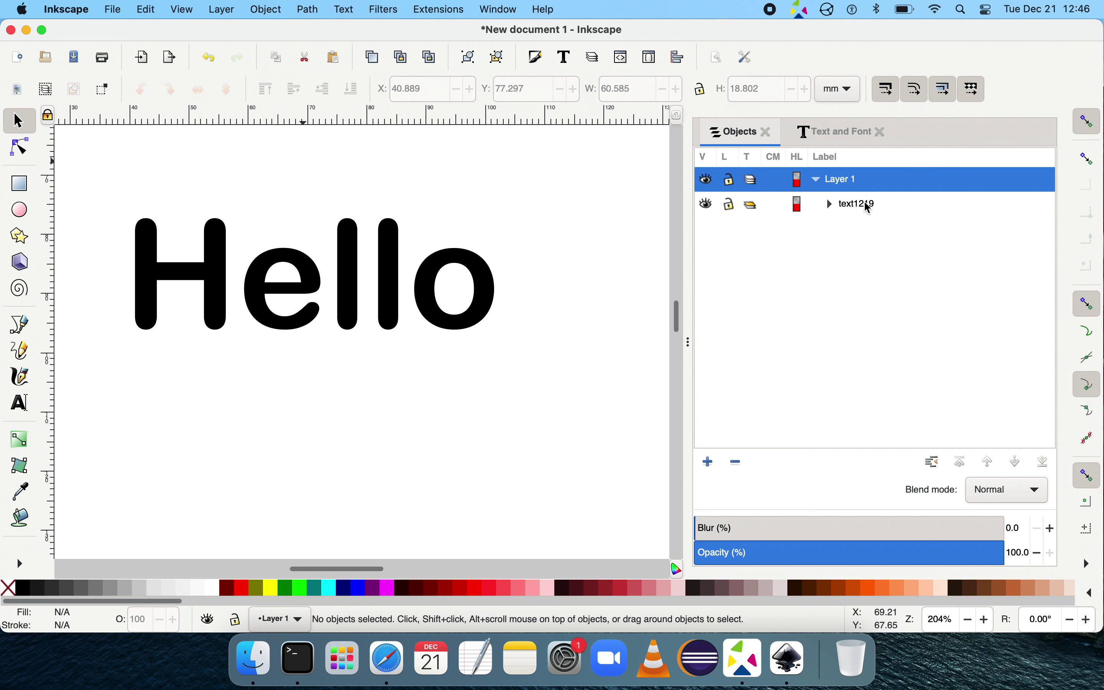
click(862, 206)
click(830, 206)
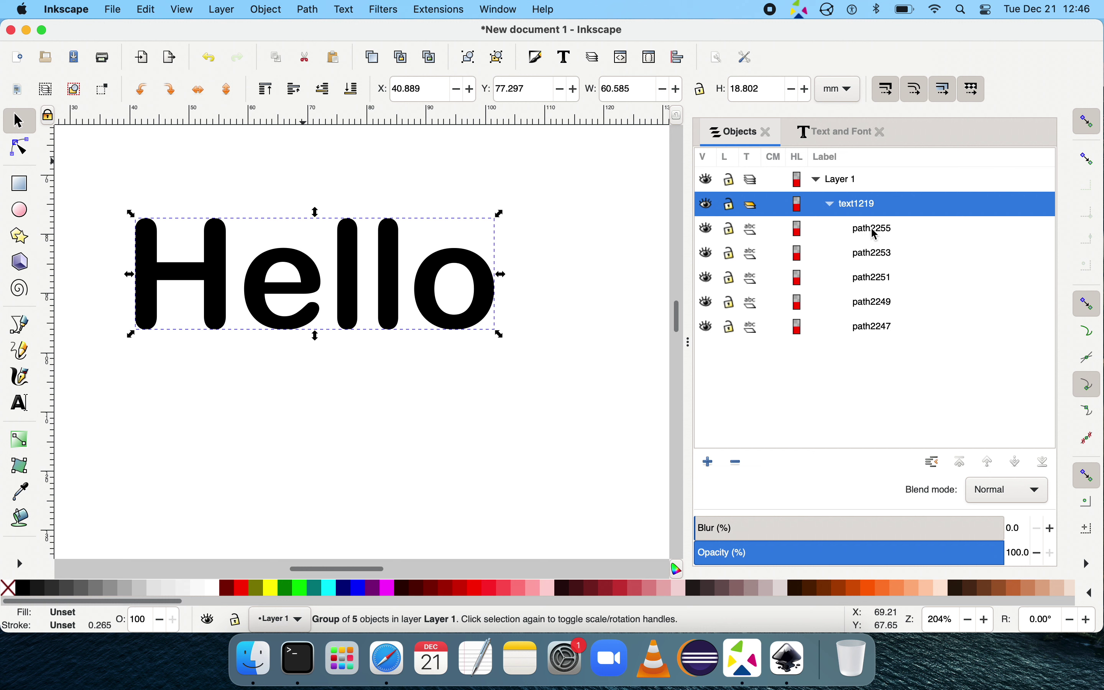
click(876, 235)
key(Down)
key(Down)
key(Down)
key(Down)
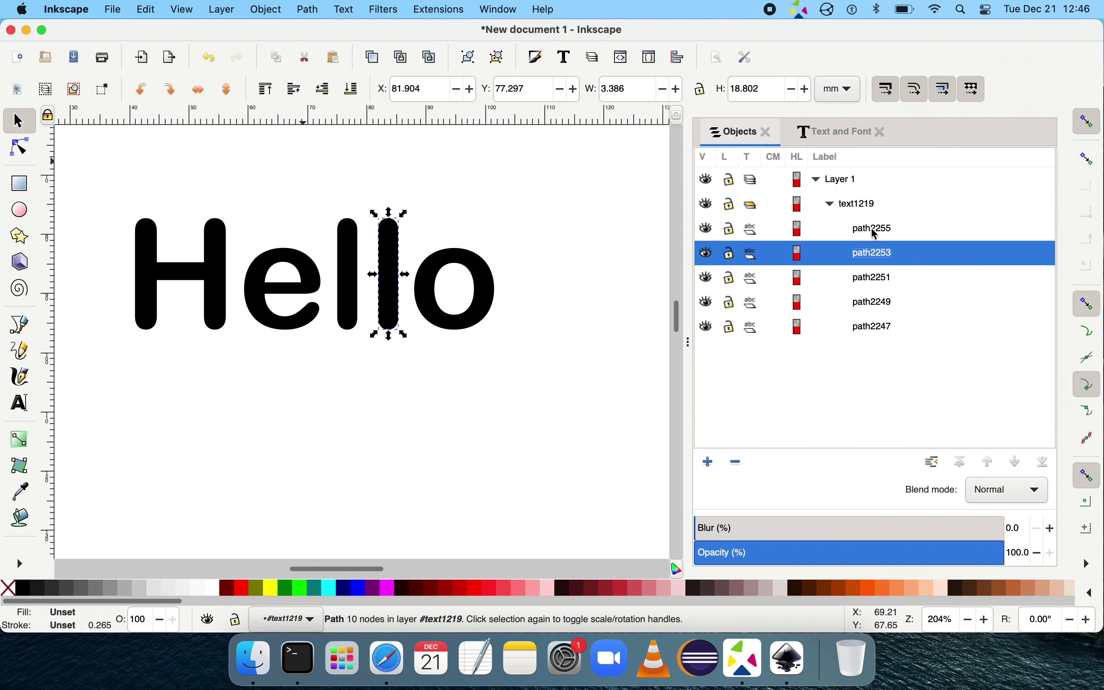
key(Up)
key(Up)
key(Up)
key(Up)
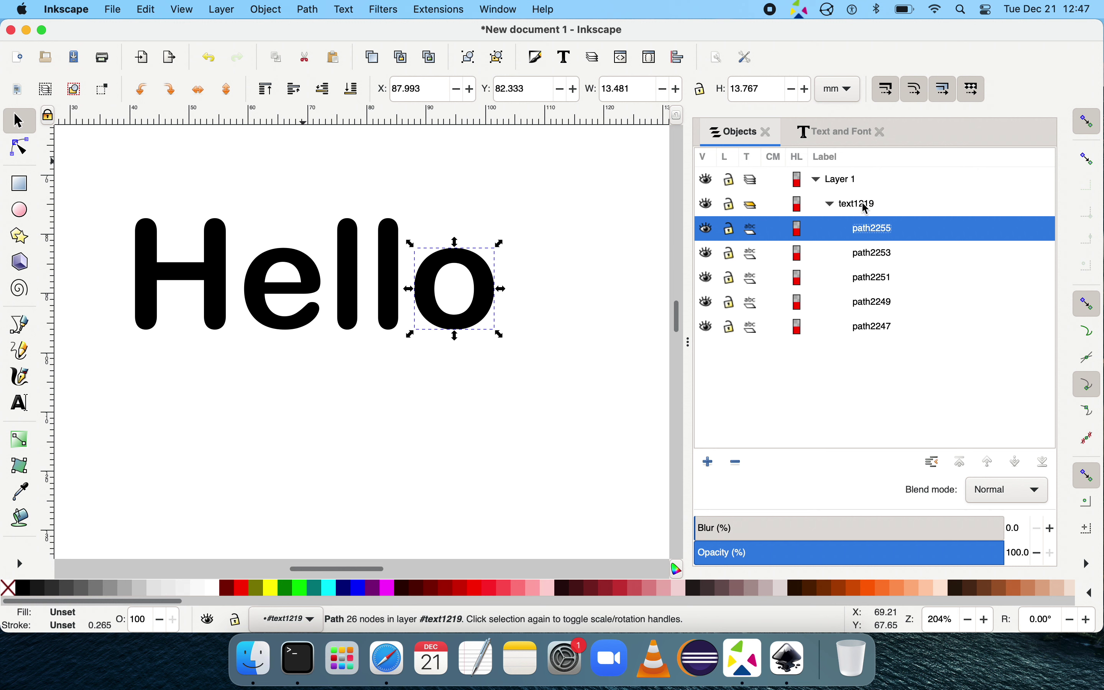
click(866, 208)
Ungroup text1219 and box-select all five letter paths on the canvas
right_click(867, 209)
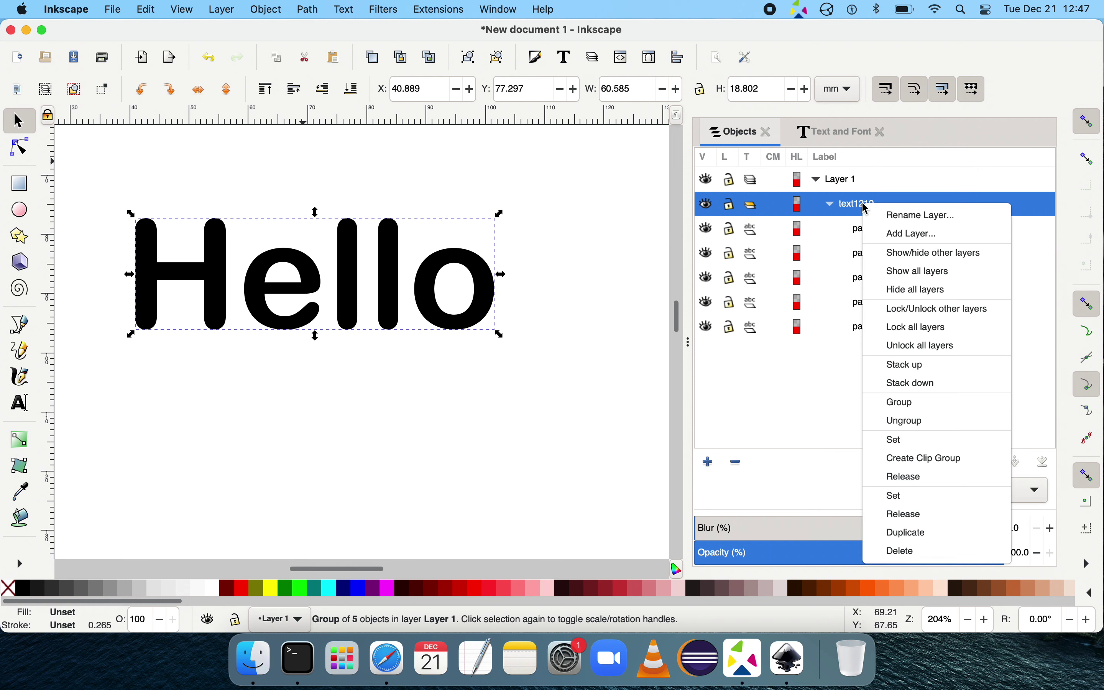
click(912, 422)
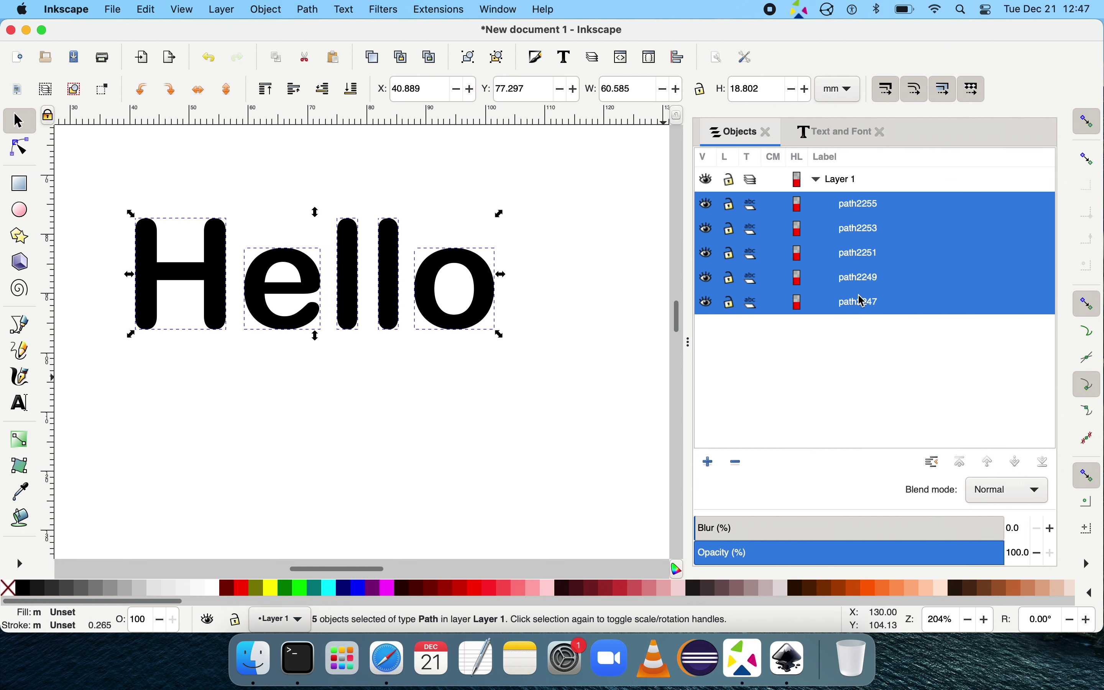
click(552, 468)
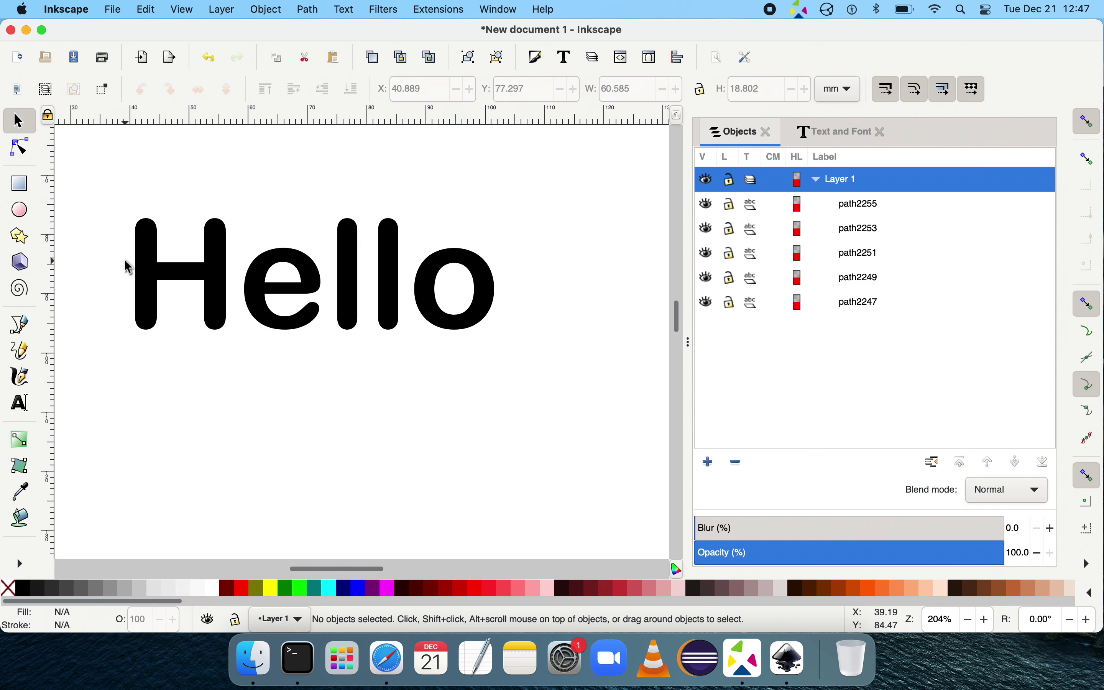
drag(120, 189, 486, 340)
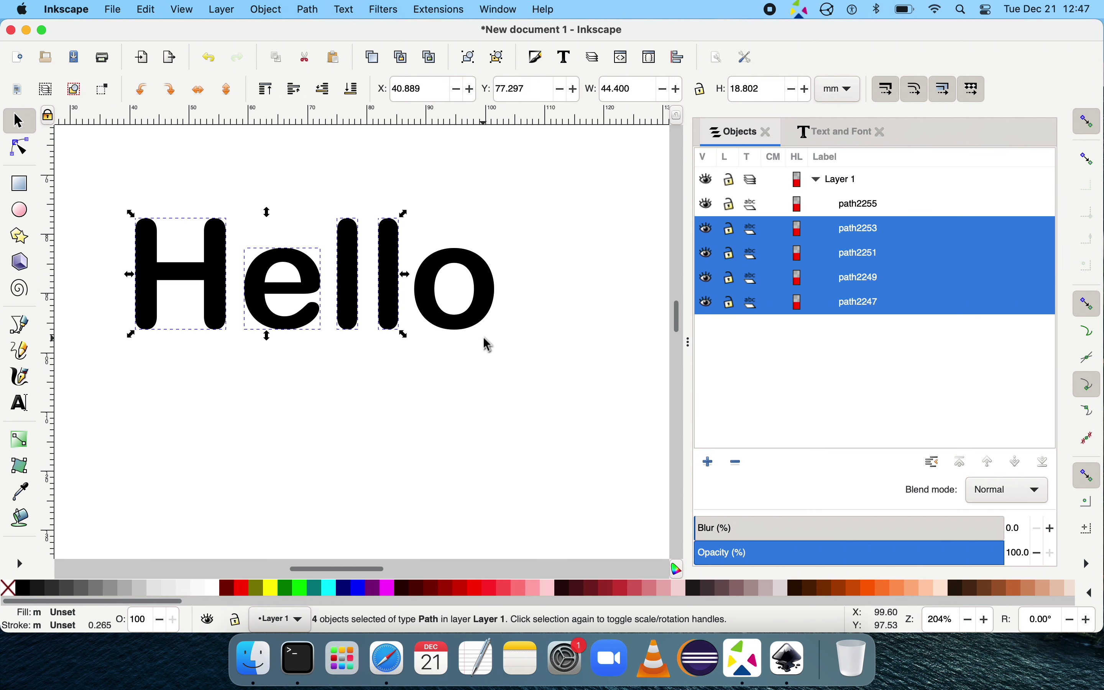
click(305, 364)
drag(94, 153, 619, 429)
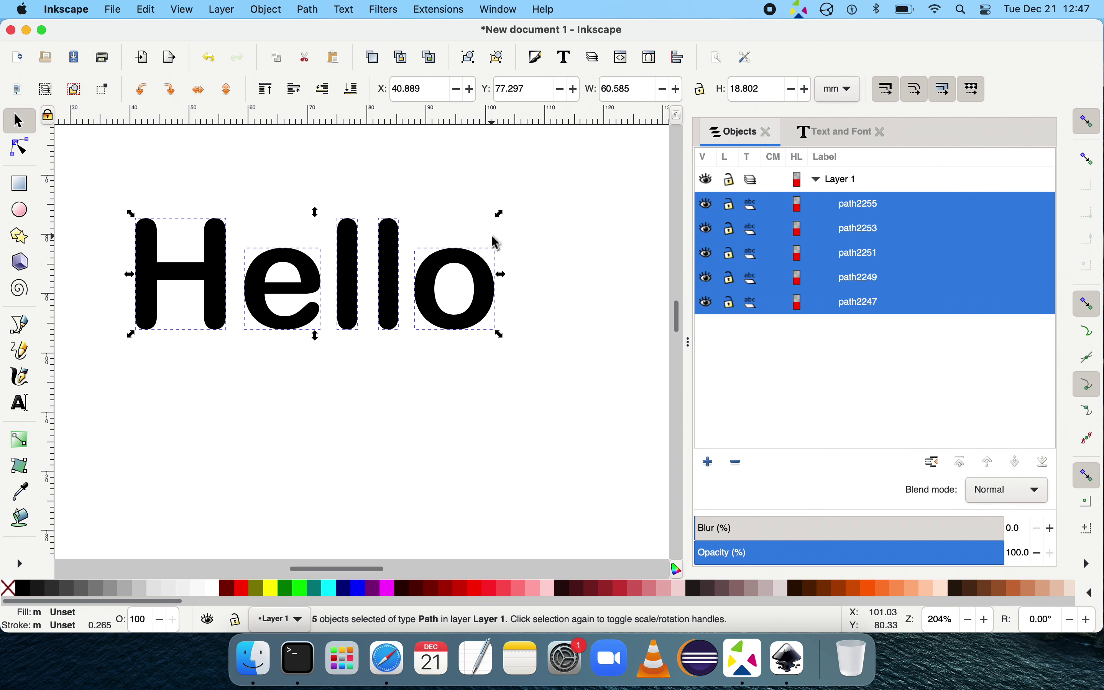
Union the five letter paths into one path, then reselect it
click(310, 10)
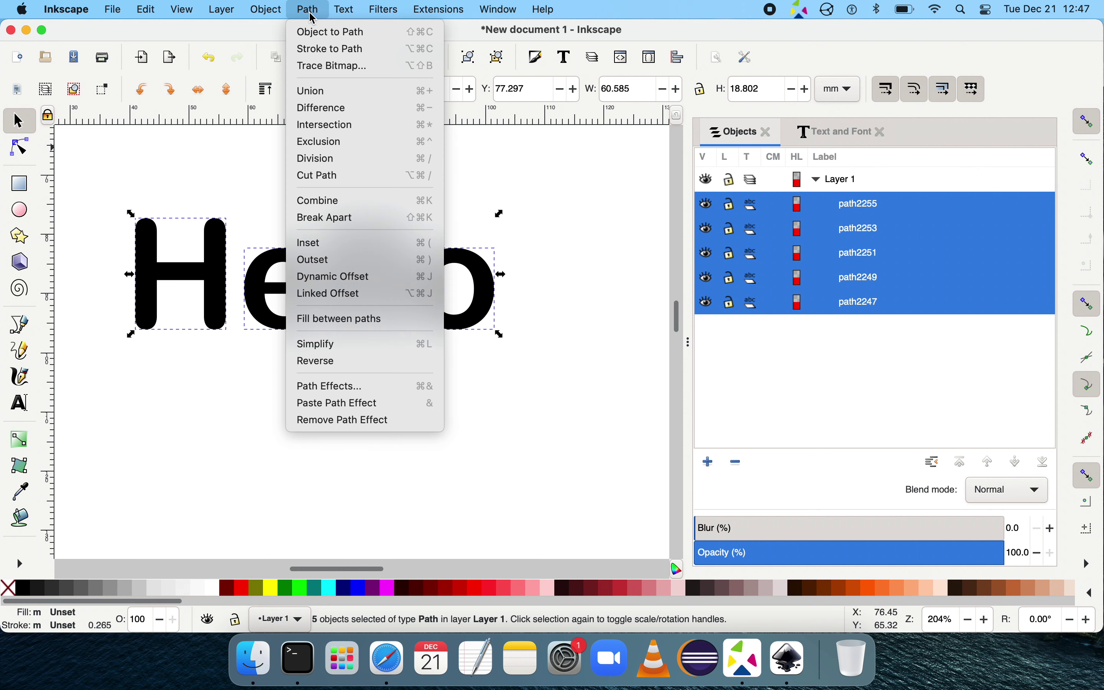
click(336, 93)
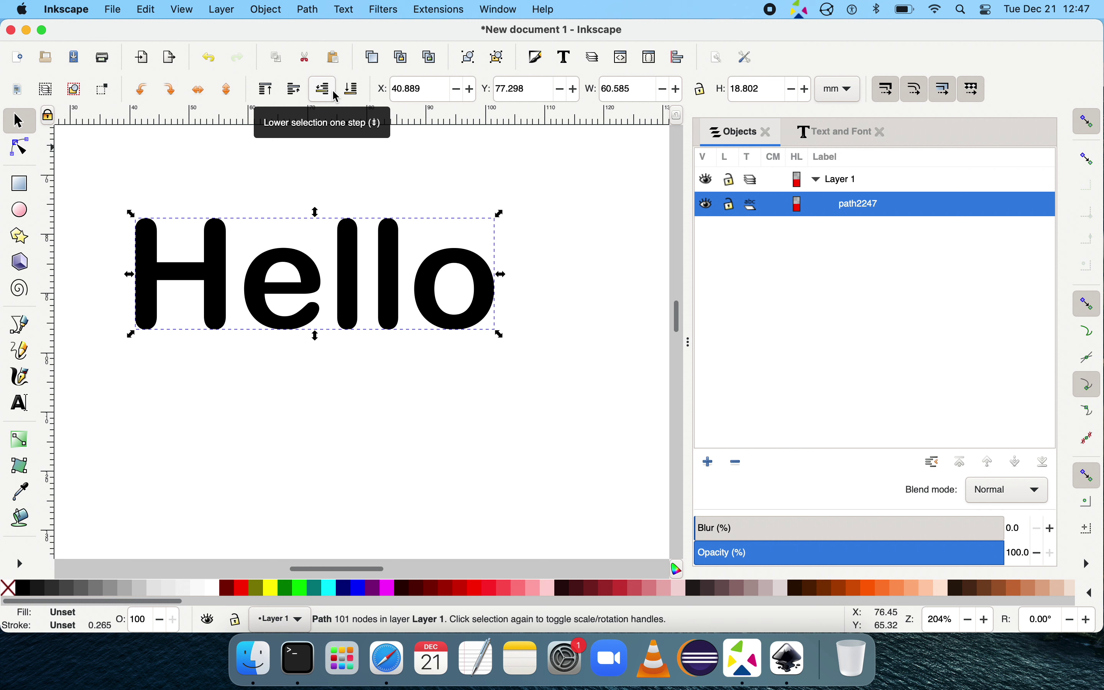
click(525, 402)
click(428, 287)
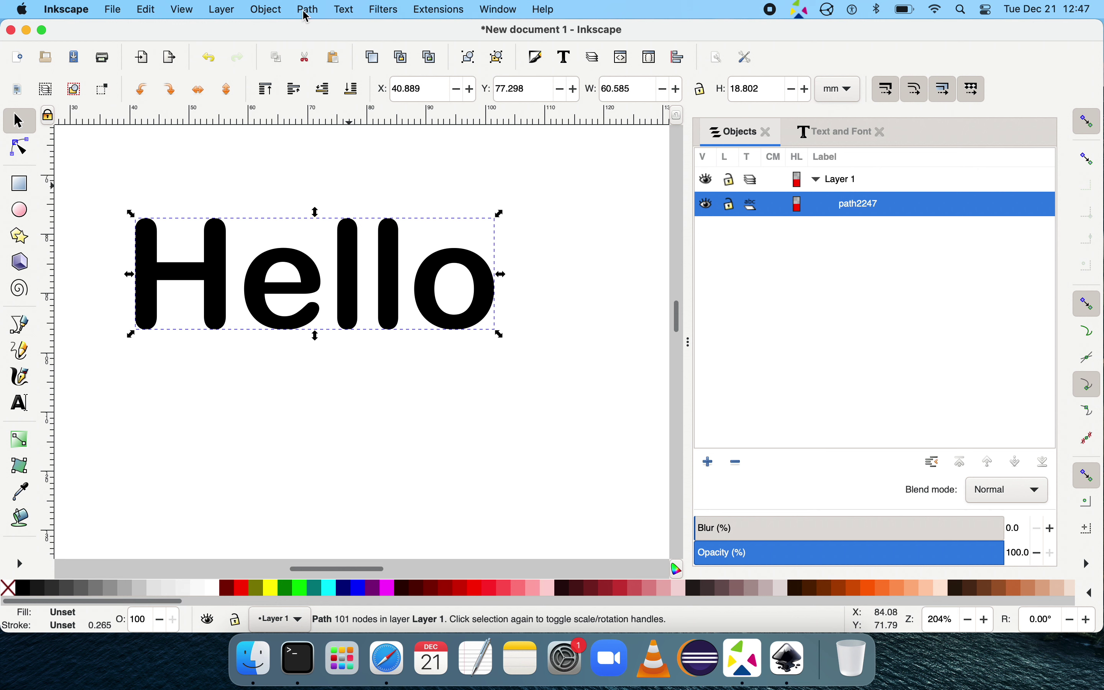
Remove the Hello path's fill and give it a flat black stroke in Fill and Stroke
click(266, 10)
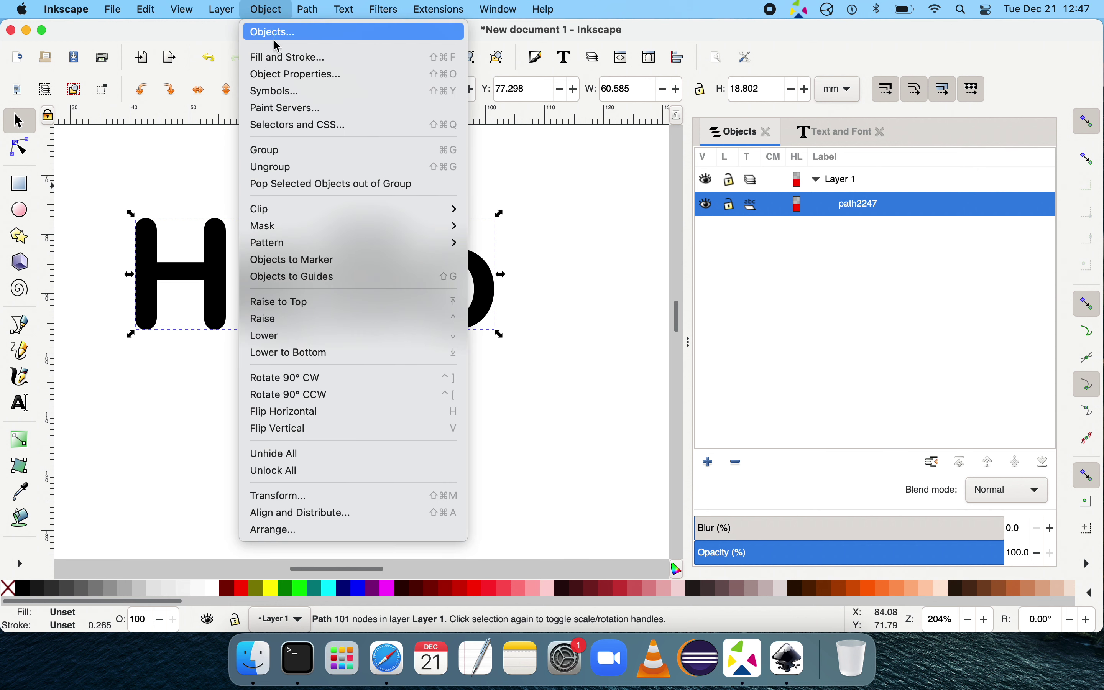
click(280, 59)
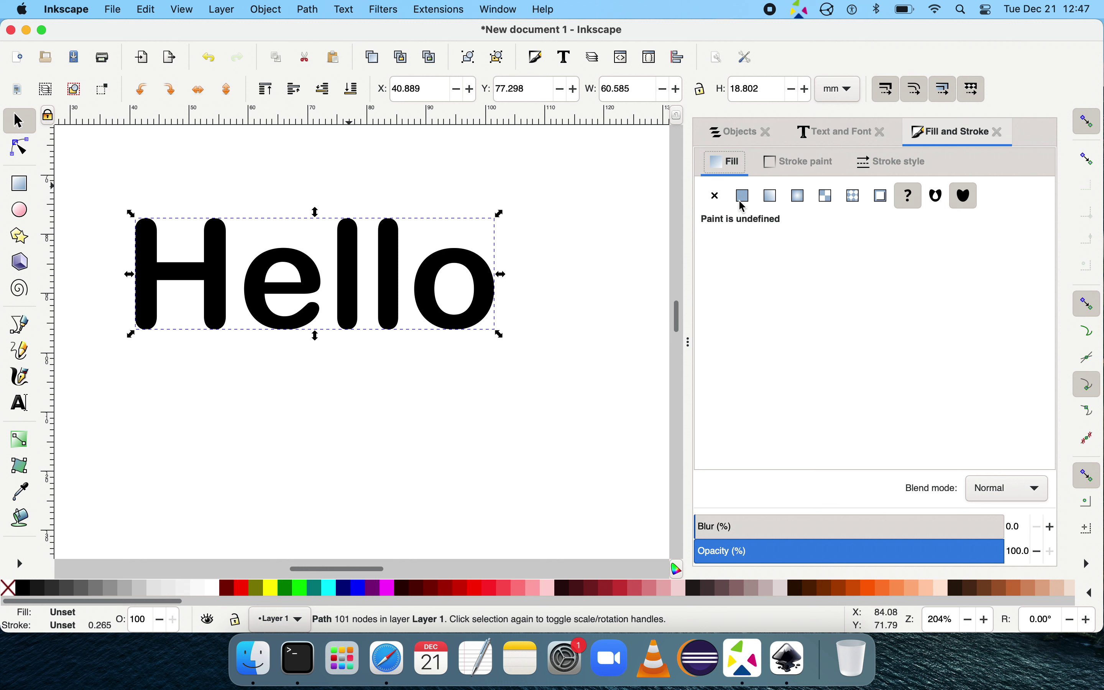
click(716, 196)
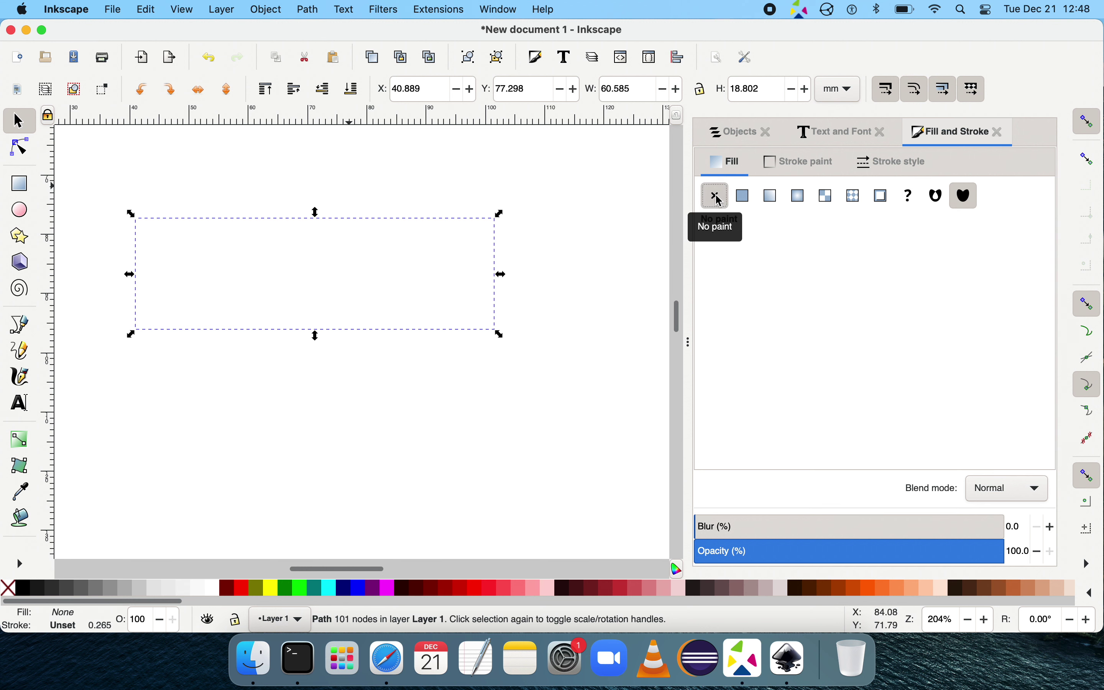
click(807, 166)
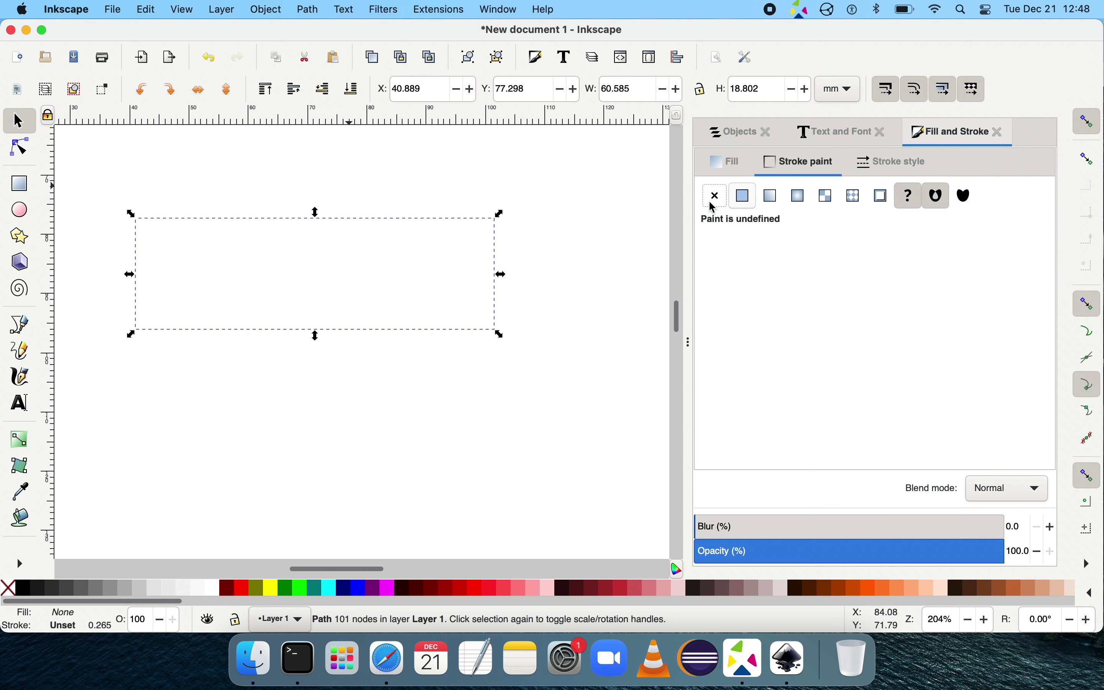
click(745, 199)
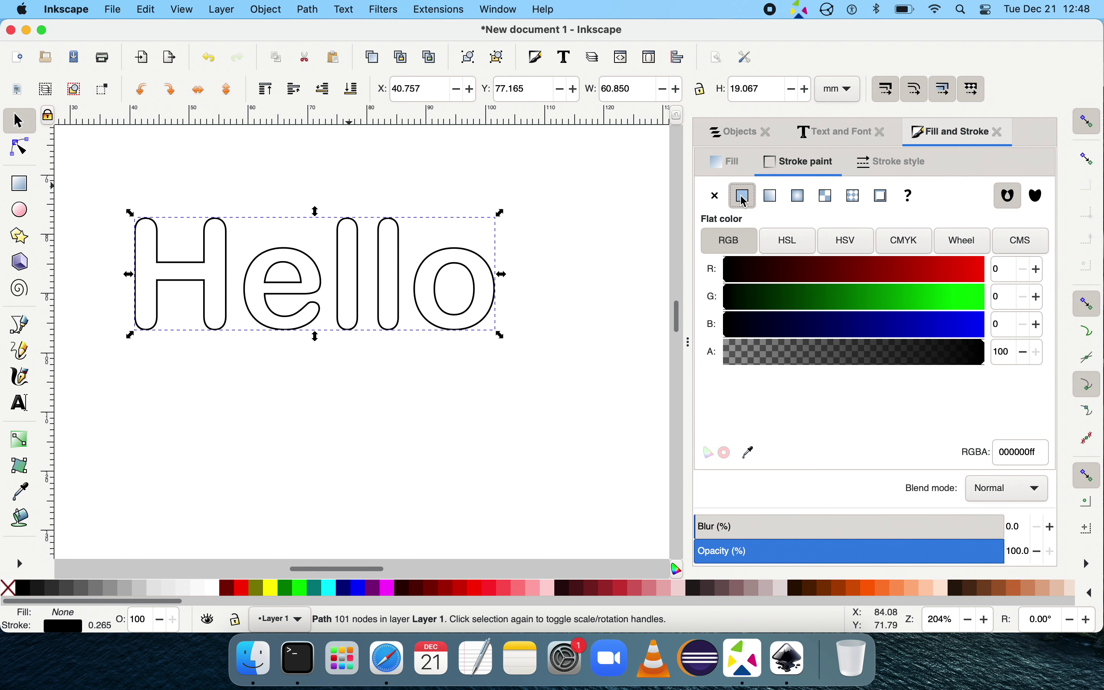
Set the Hello path's stroke width to 1 mm and check the outlined letters
click(898, 164)
click(773, 199)
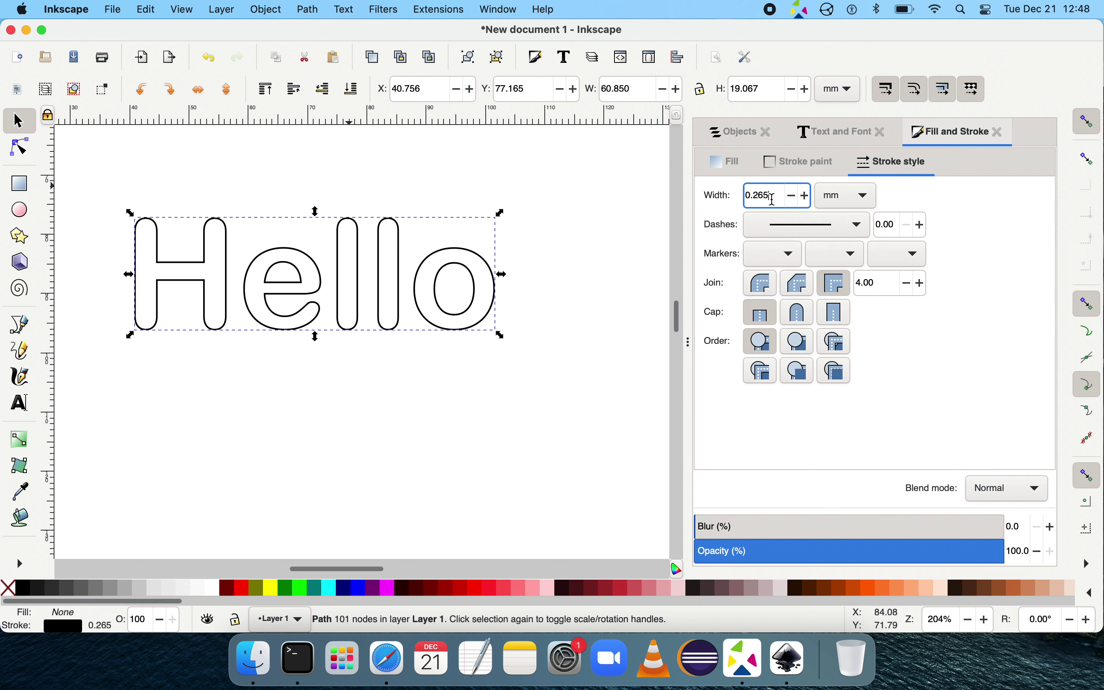
key(BackSpace)
key(BackSpace)
key(BackSpace)
key(BackSpace)
key(BackSpace)
text(1)
key(Tab)
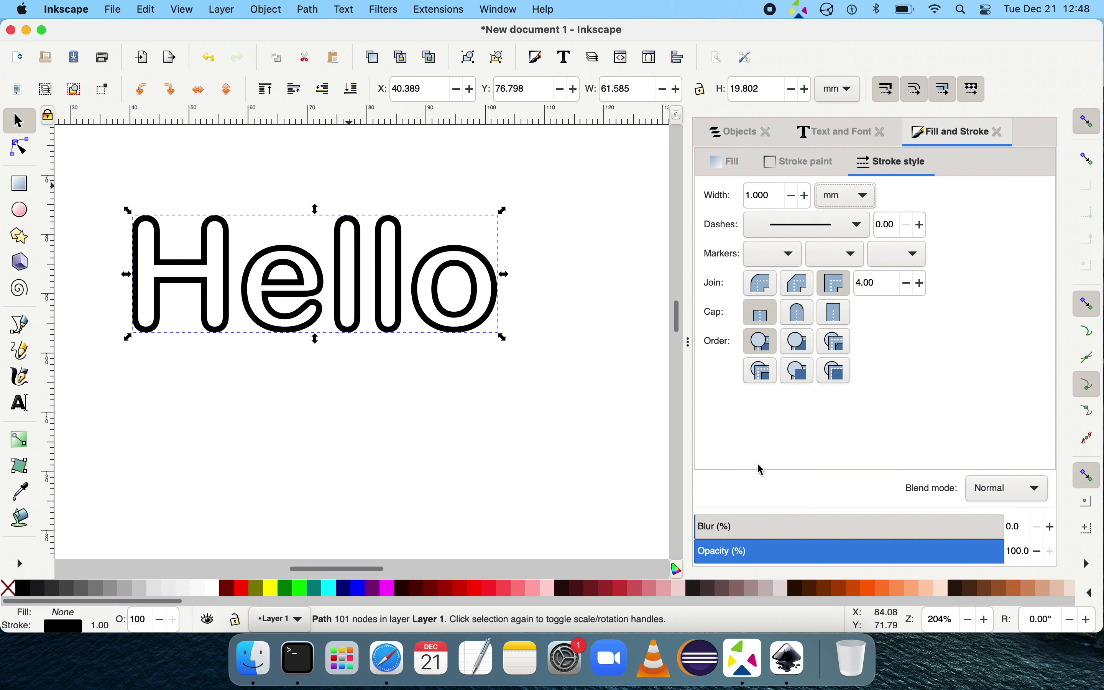
click(533, 375)
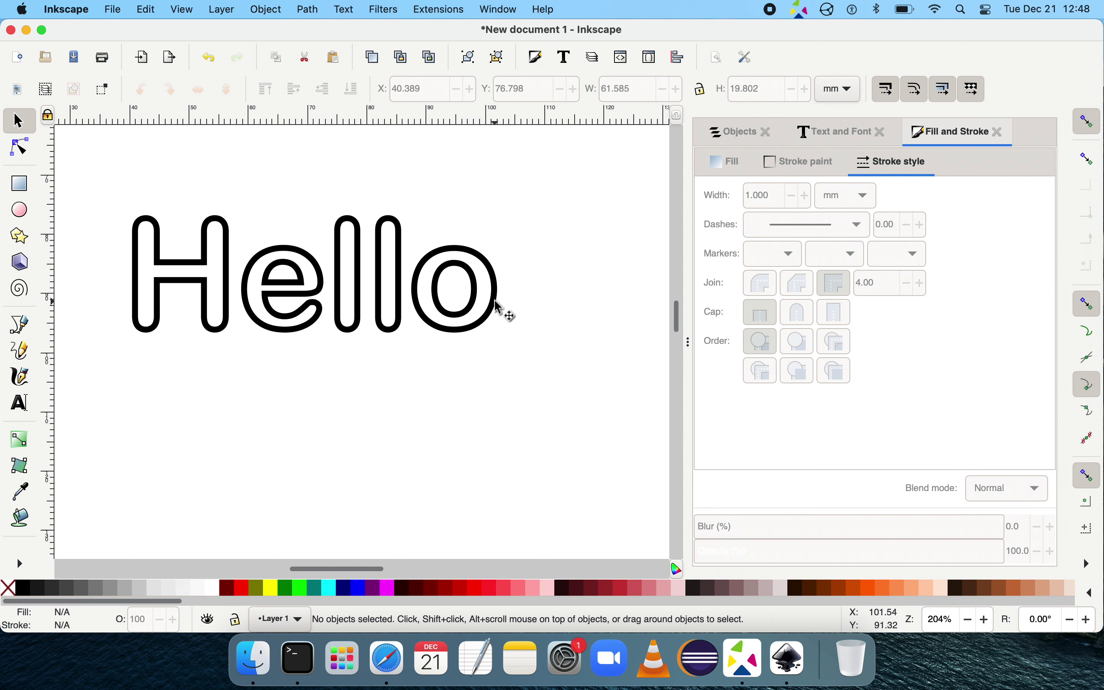
click(400, 306)
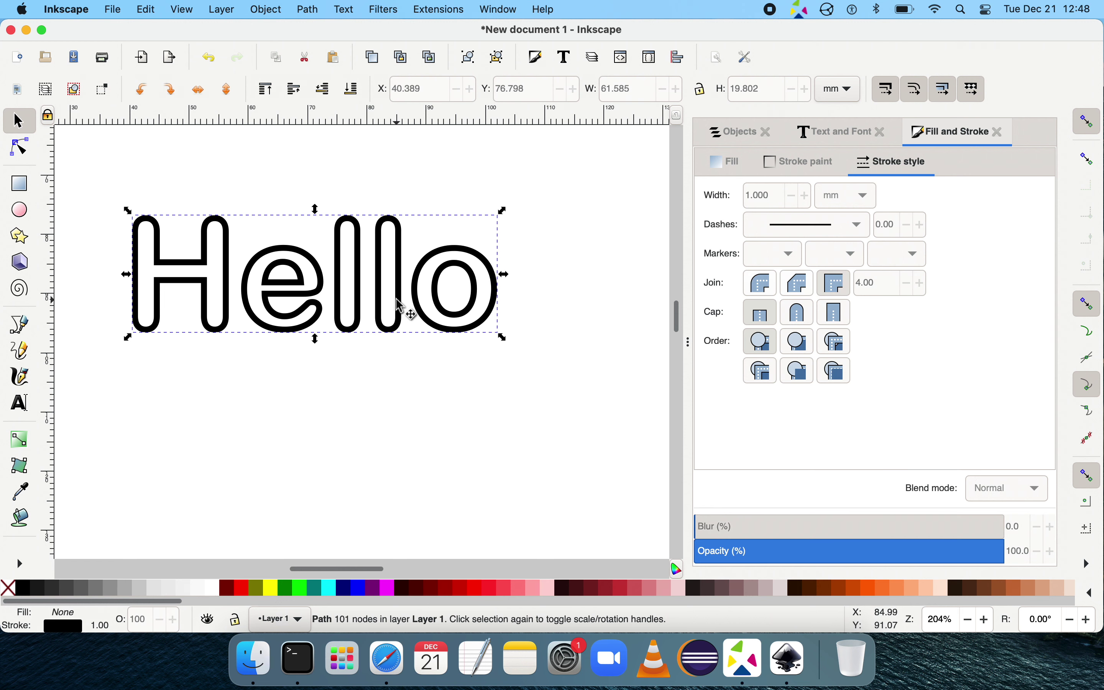
Convert the stroke to a path, set its stroke to none, and confirm the flat black fill
click(309, 9)
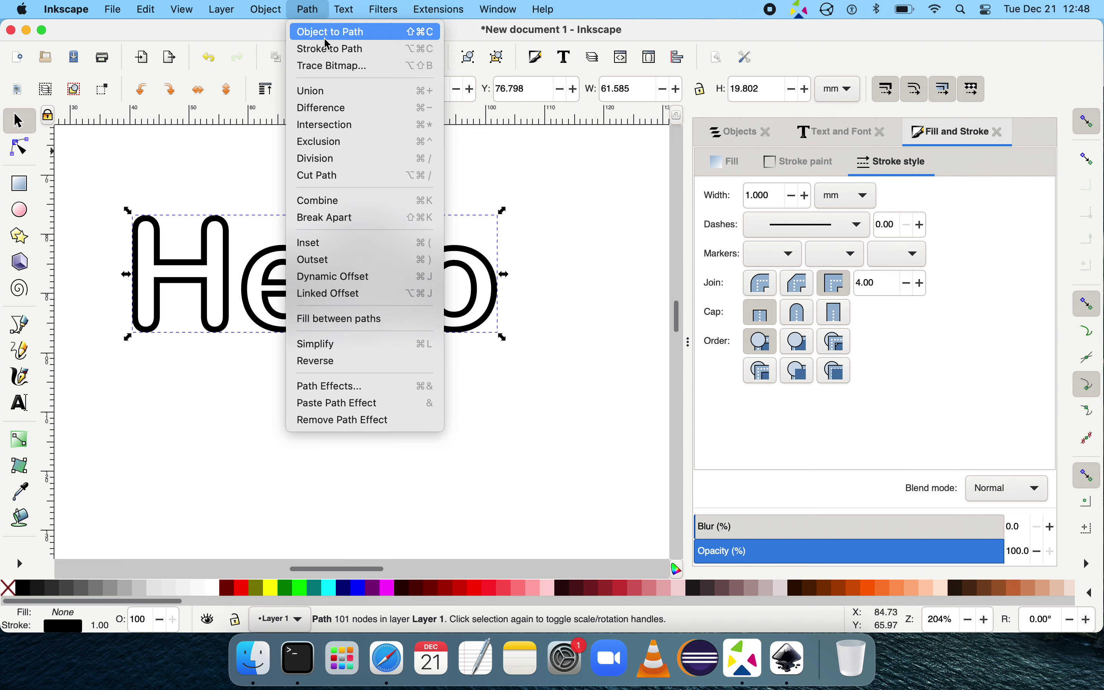
click(331, 49)
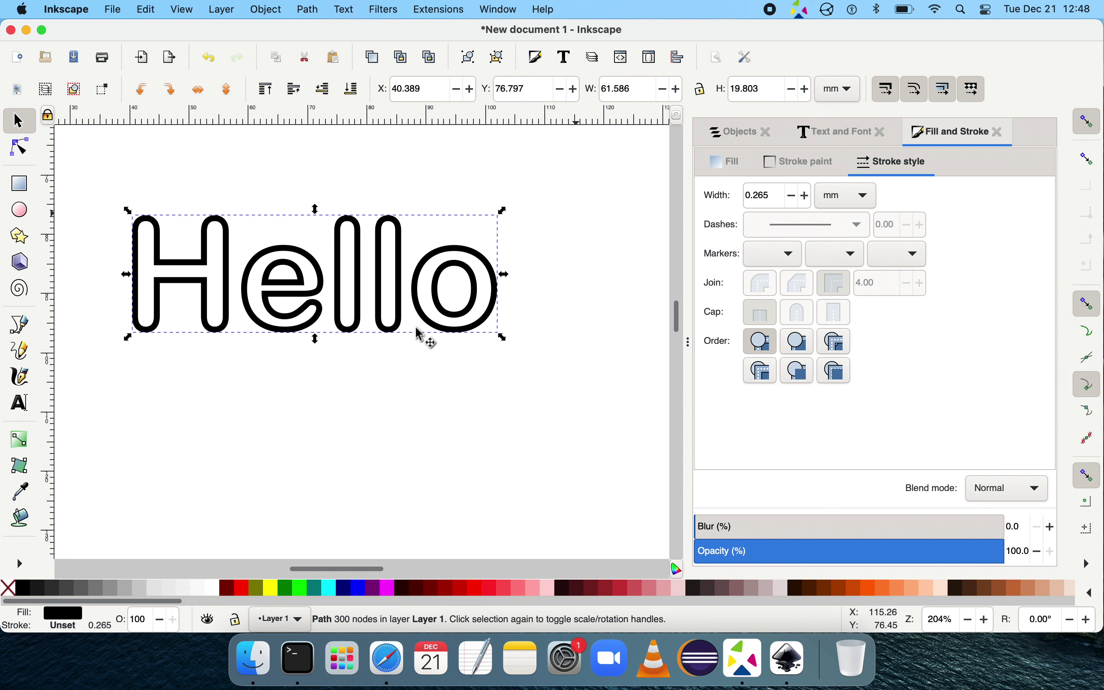
click(801, 163)
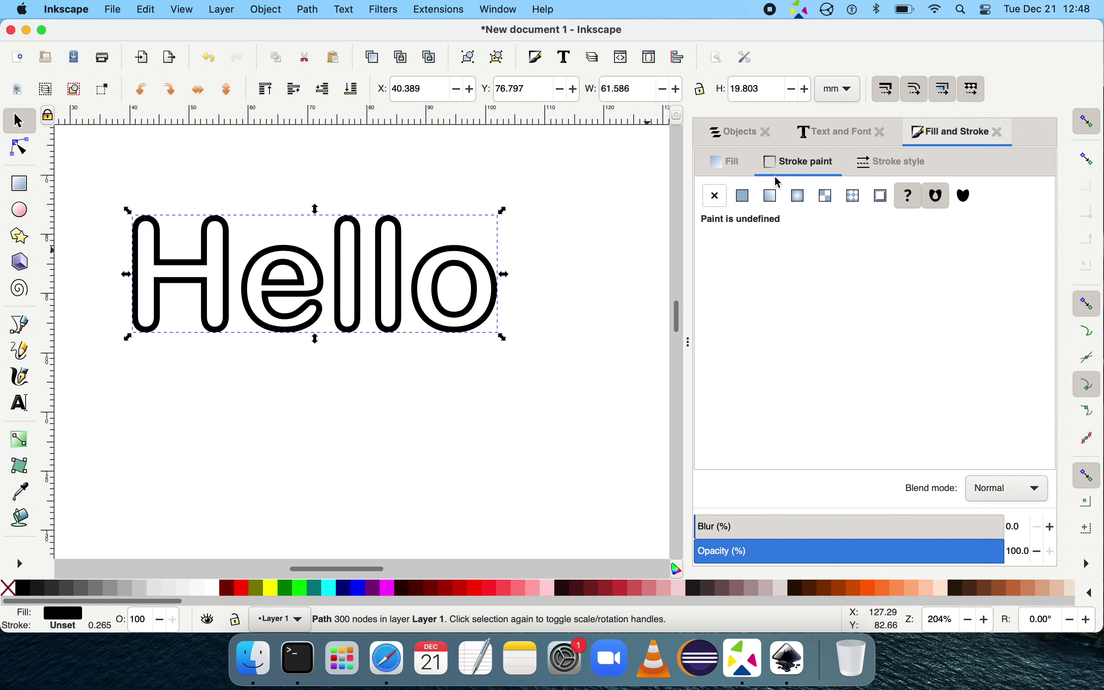
click(716, 200)
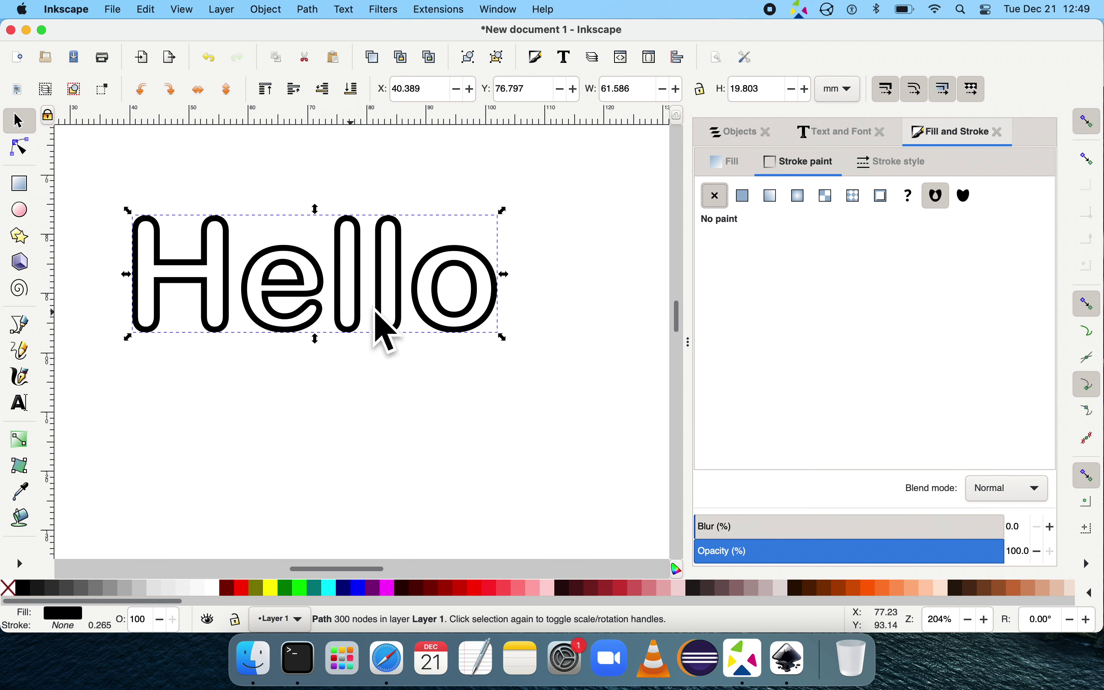
click(732, 165)
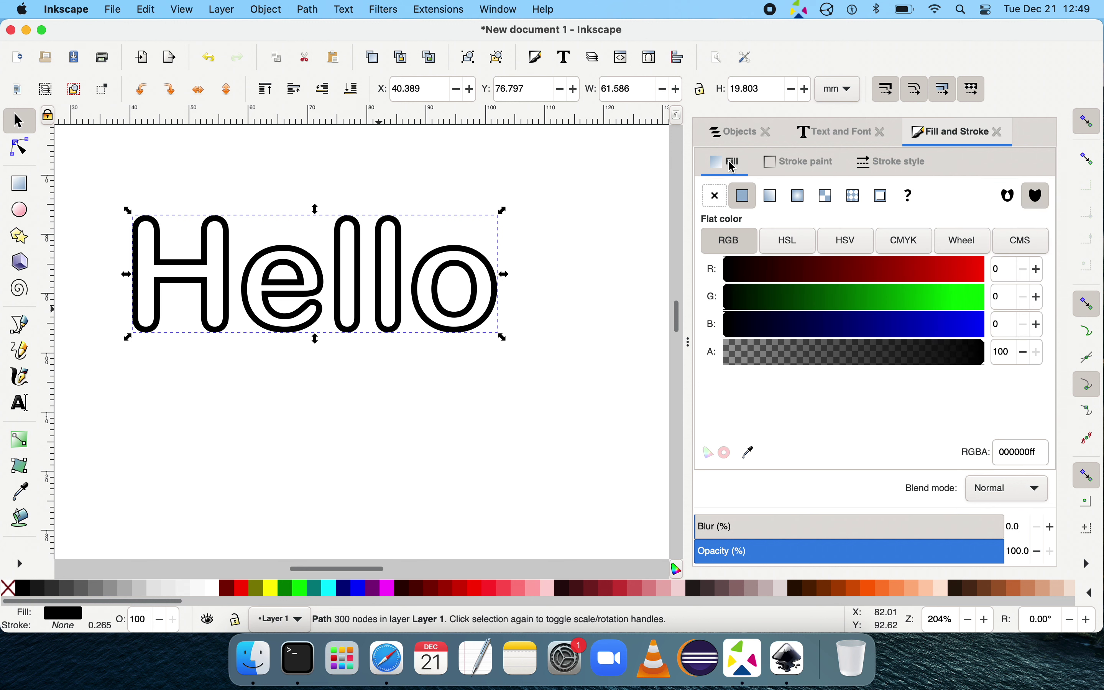
click(474, 389)
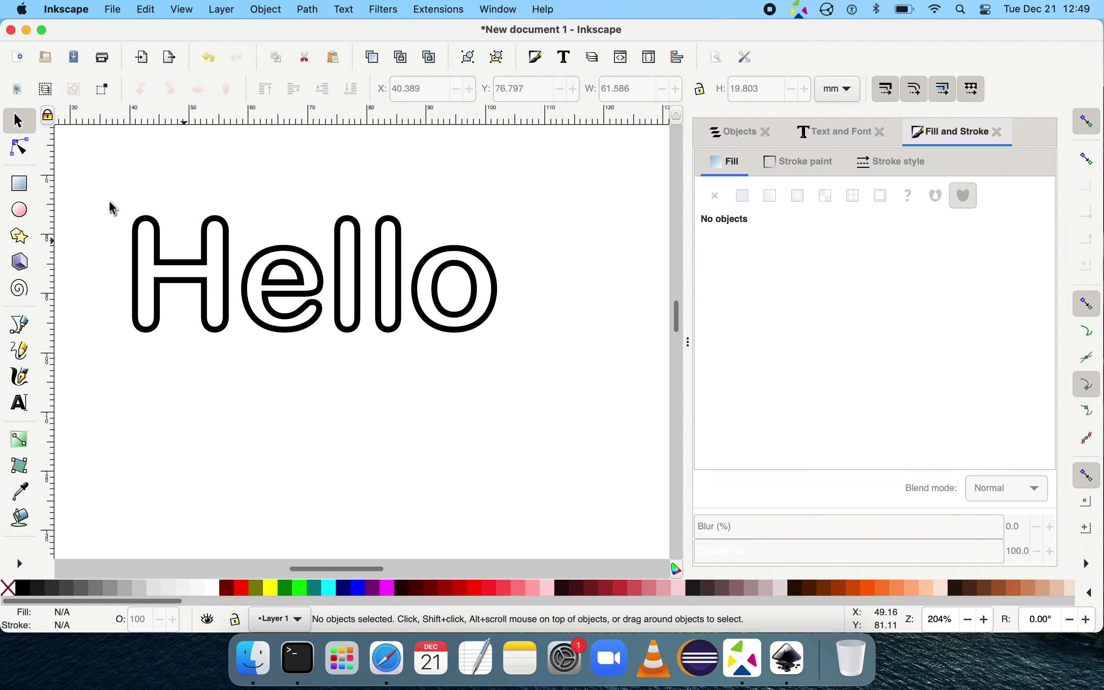
Start Save As, try the Documents folder, refuse its access and dismiss the resulting error
click(121, 12)
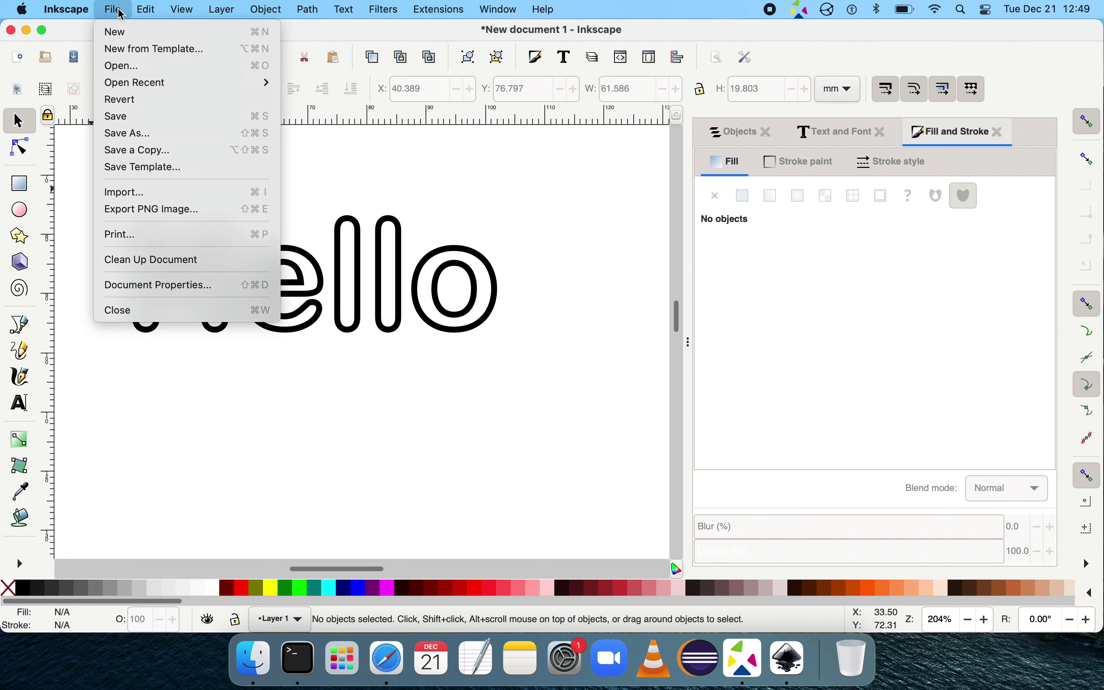
click(138, 134)
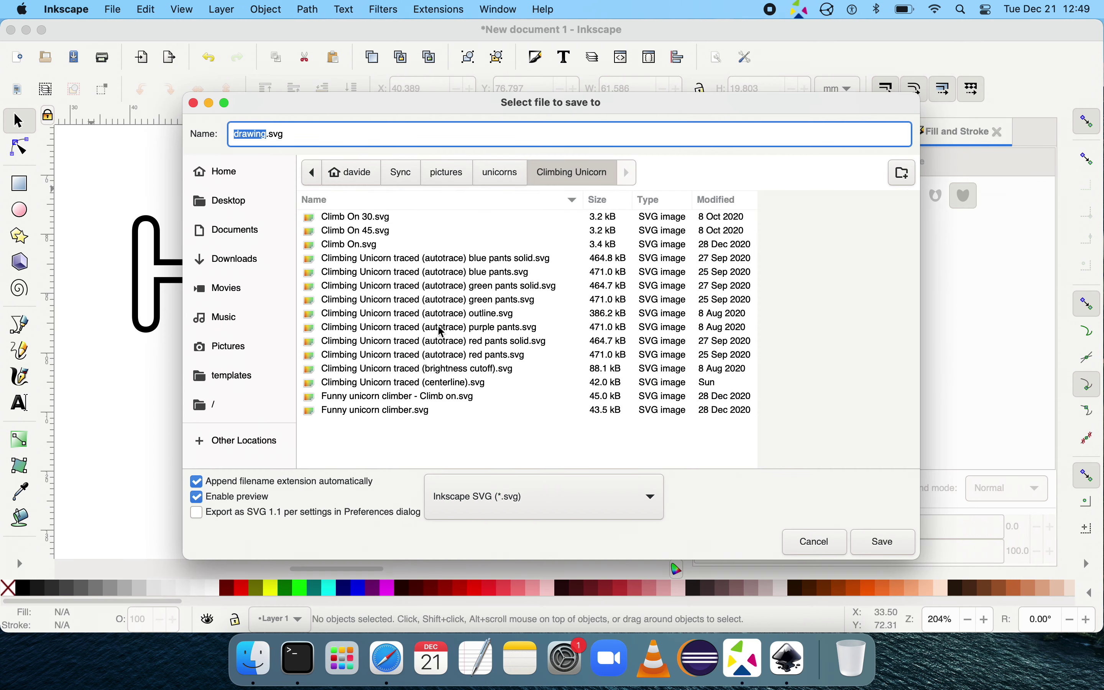
click(231, 234)
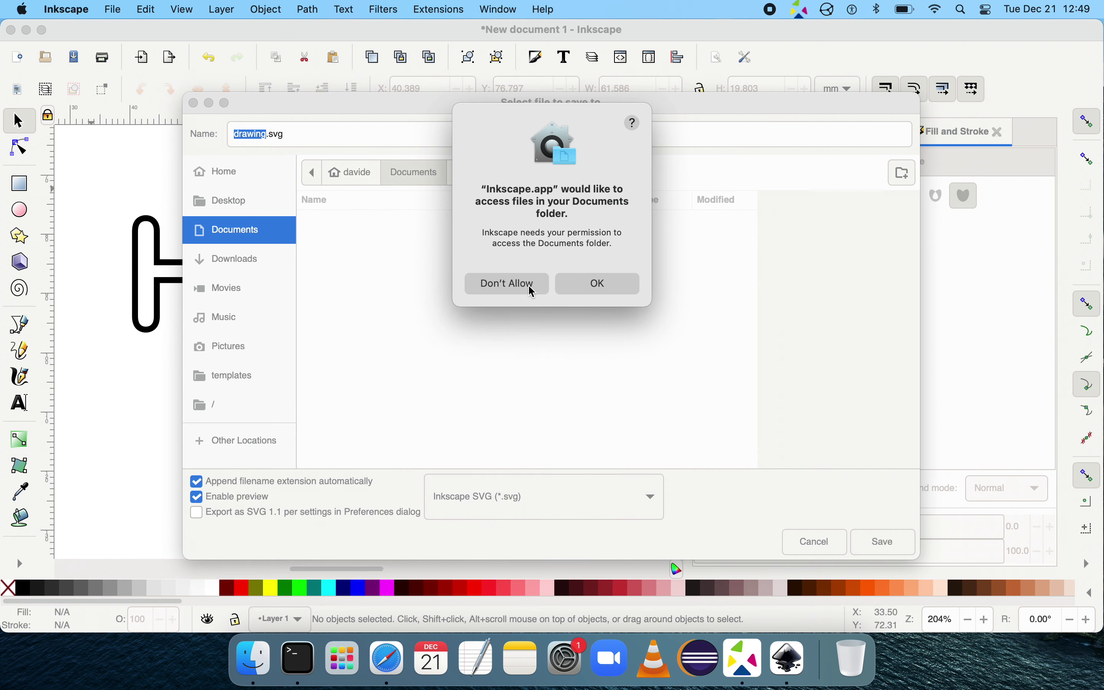
click(514, 278)
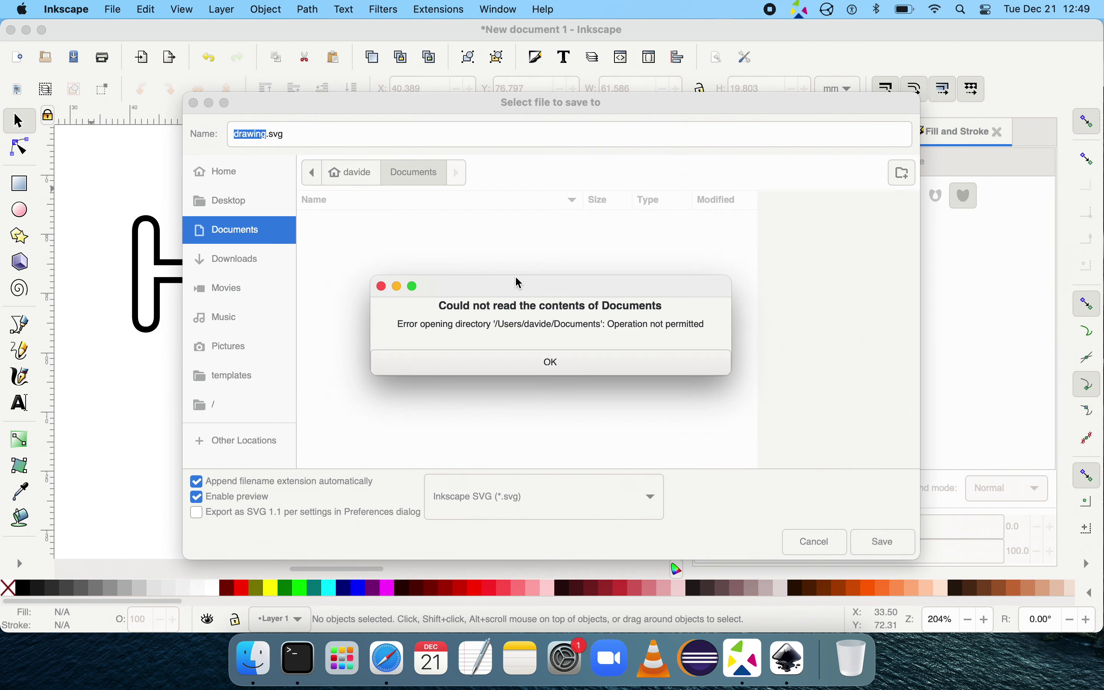
click(555, 362)
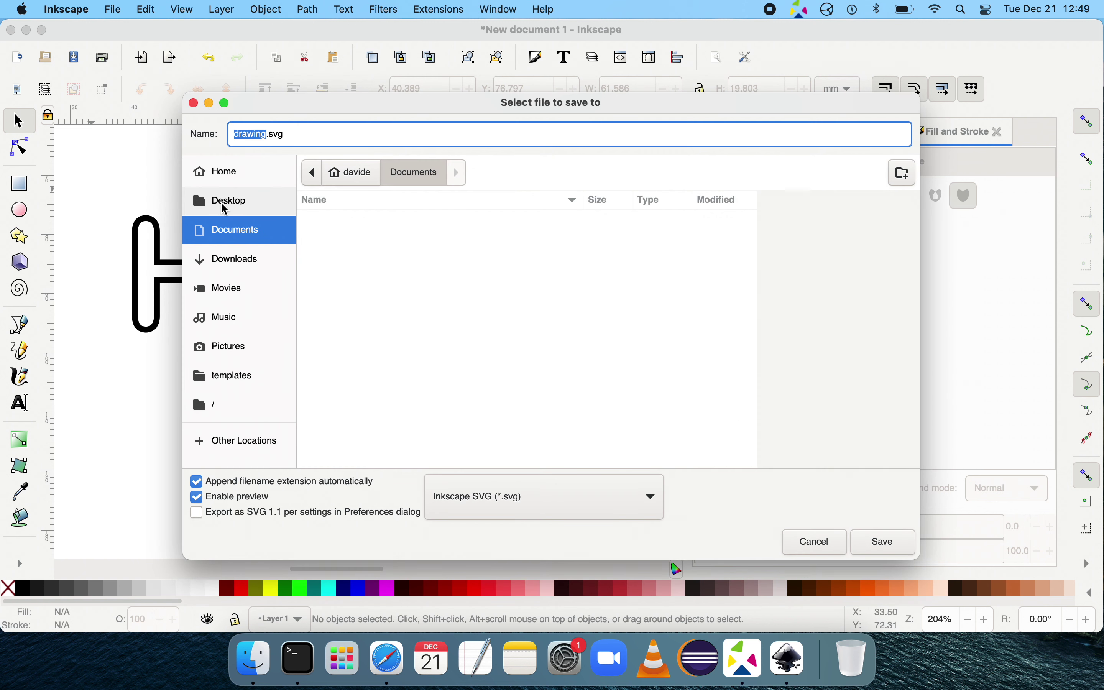
Save the drawing on the Desktop as hello.svg after allowing Desktop access
click(221, 201)
click(612, 283)
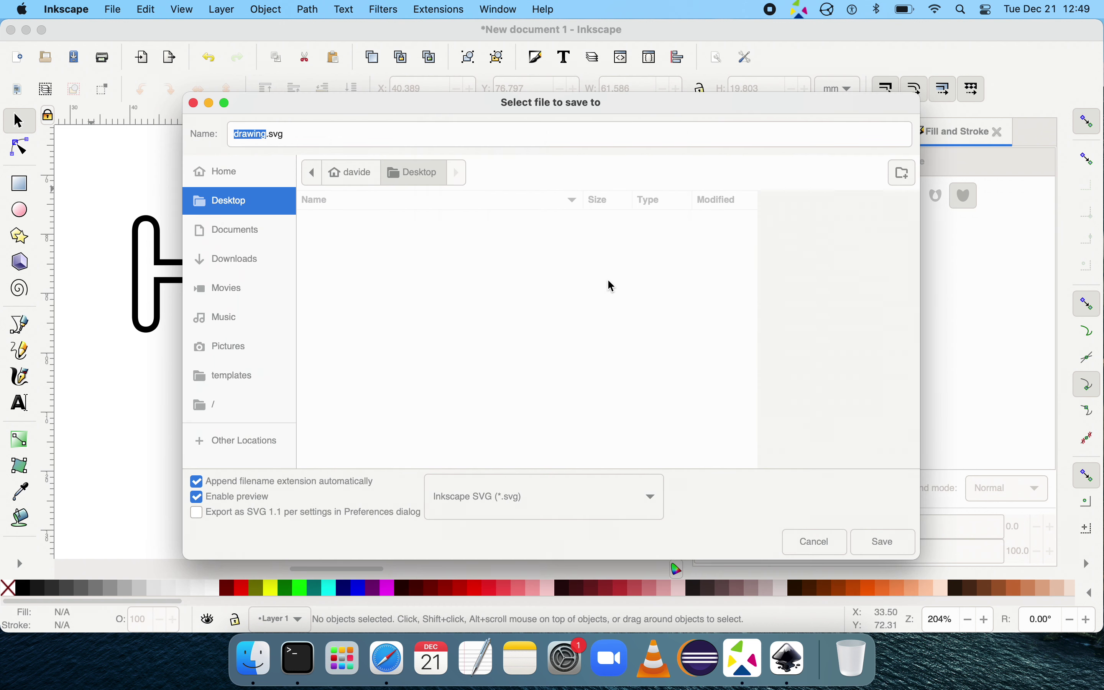
click(267, 137)
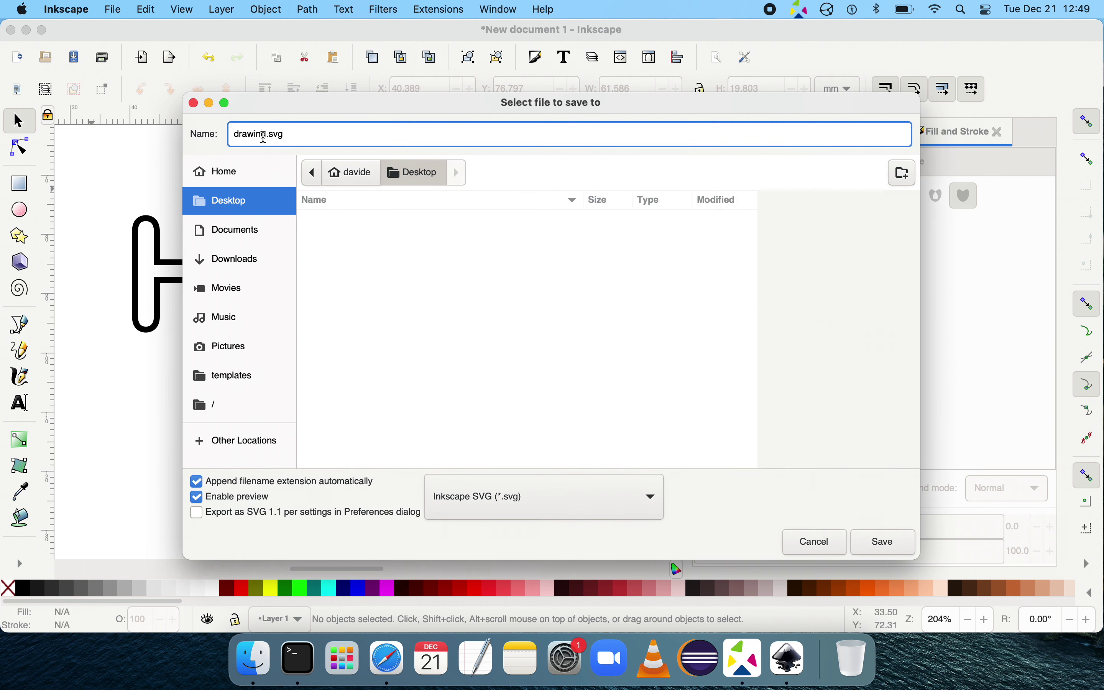
key(BackSpace)
key(BackSpace)
key(BackSpace)
key(BackSpace)
key(BackSpace)
key(BackSpace)
key(BackSpace)
text(hello)
click(882, 542)
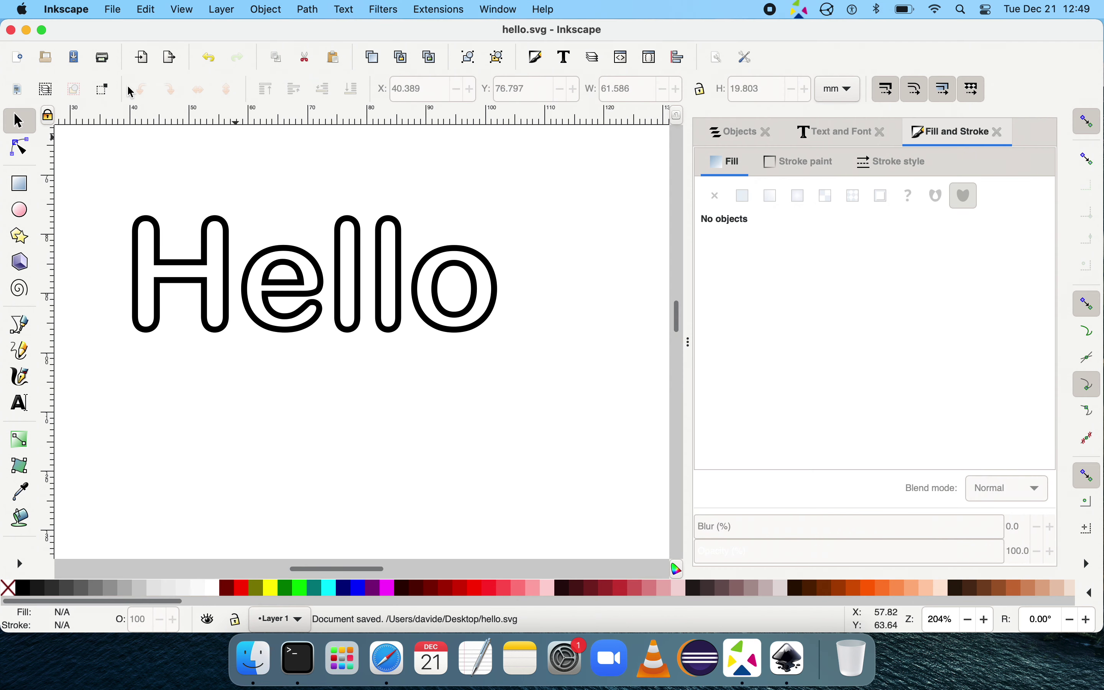
Close the Inkscape window to reveal the hello.svg icon on the desktop
click(10, 30)
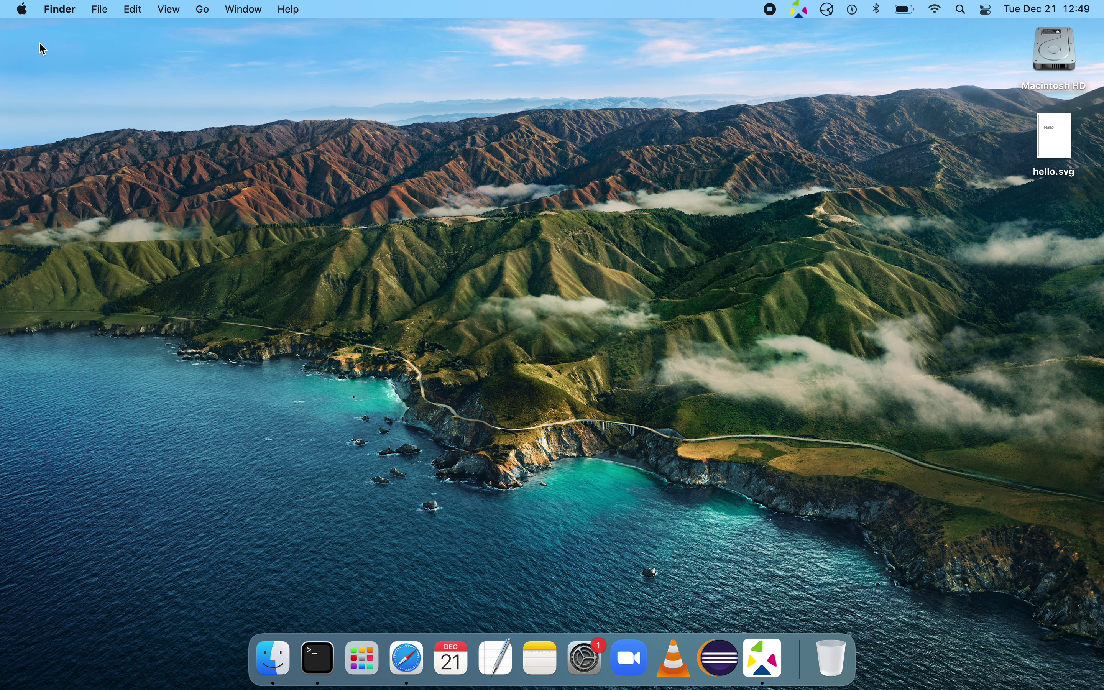